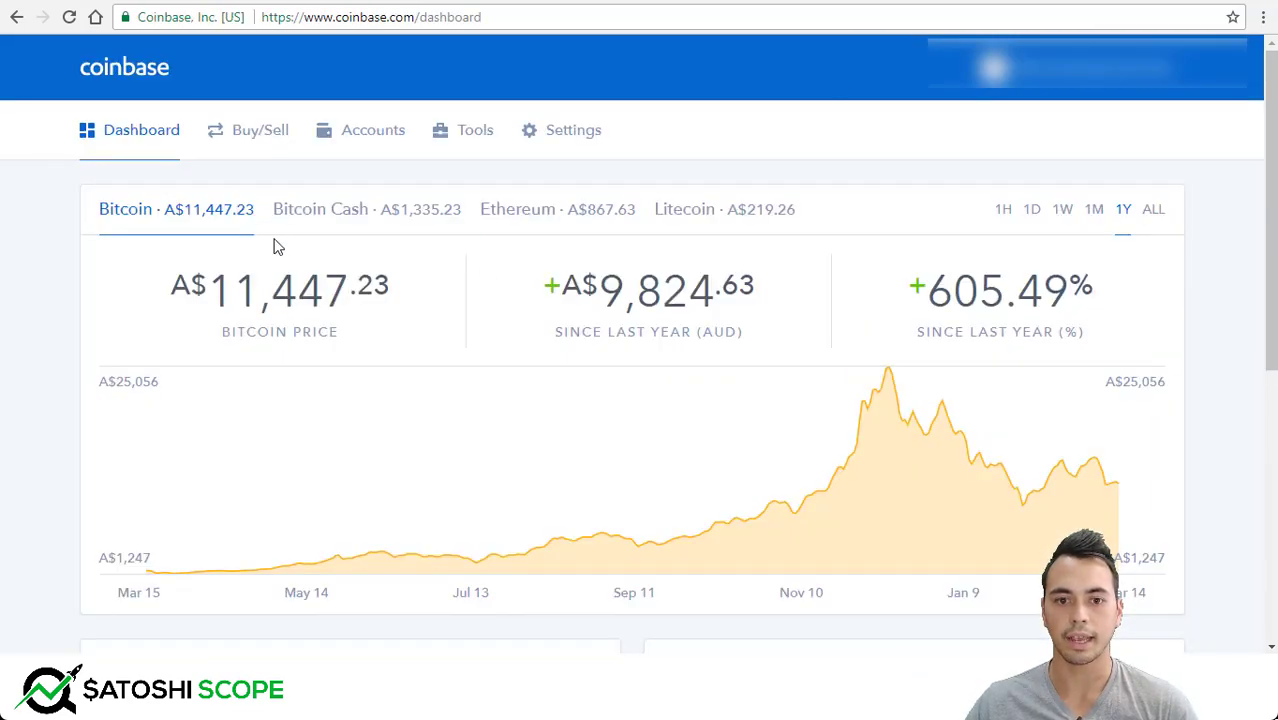
Buy A$50 of Bitcoin (0.00417346 BTC) into the BTC Wallet and return to the dashboard
click(265, 145)
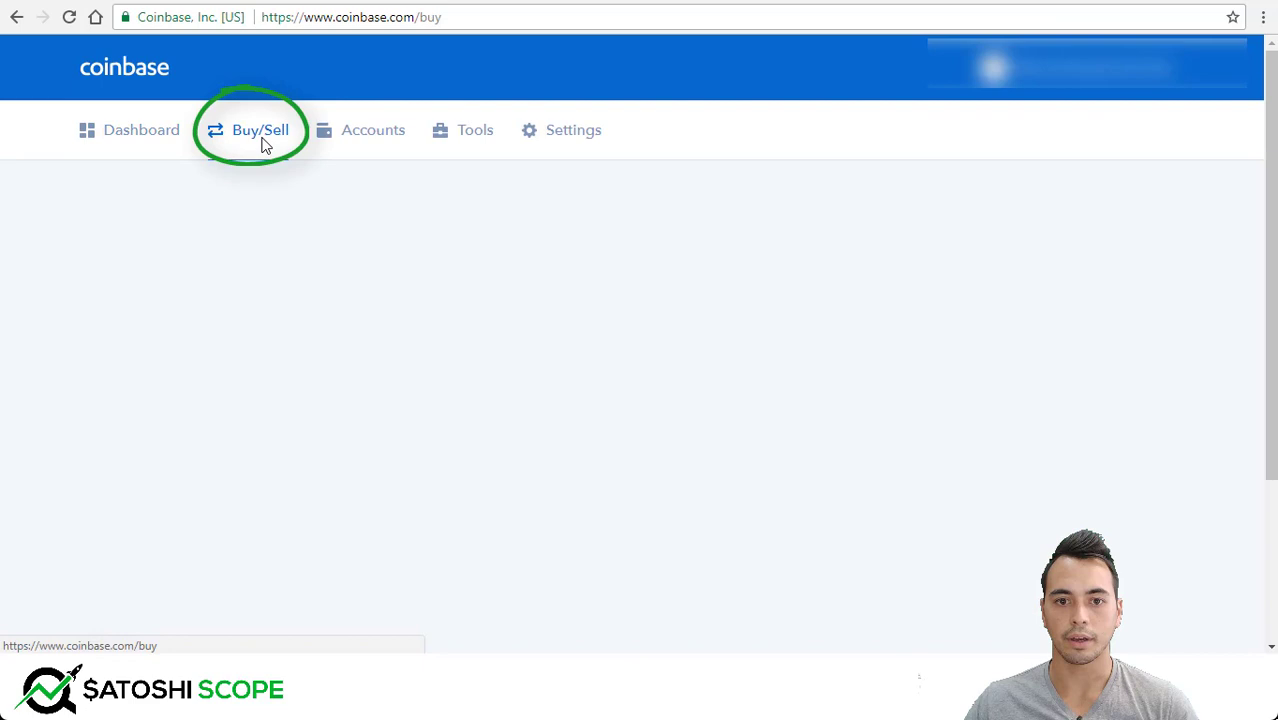
scroll(425, 355, down, 3)
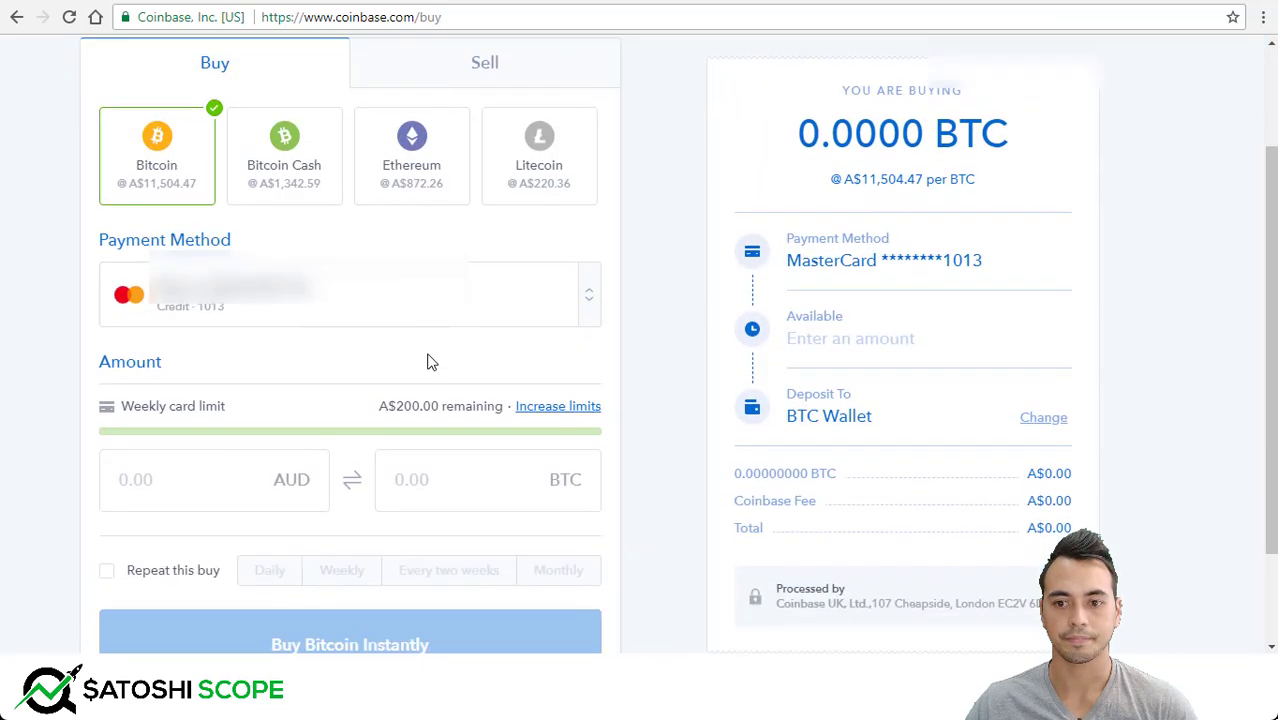
click(188, 438)
text(5)
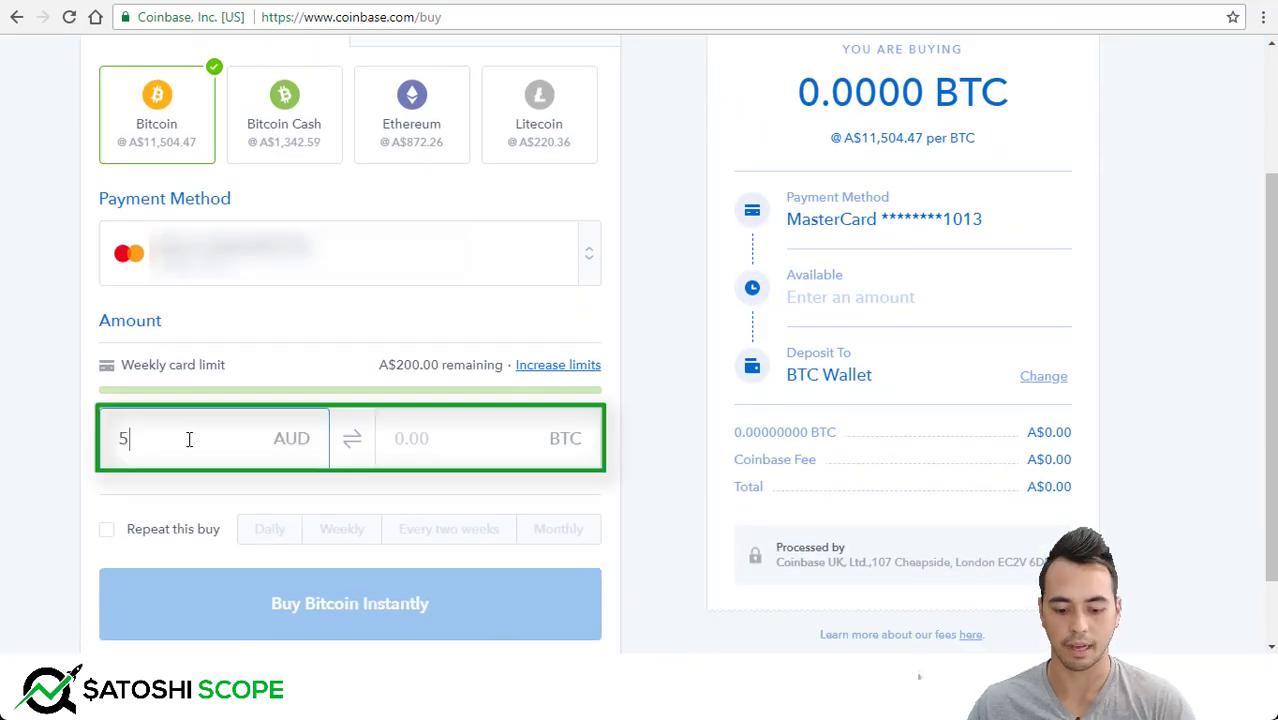
text(0)
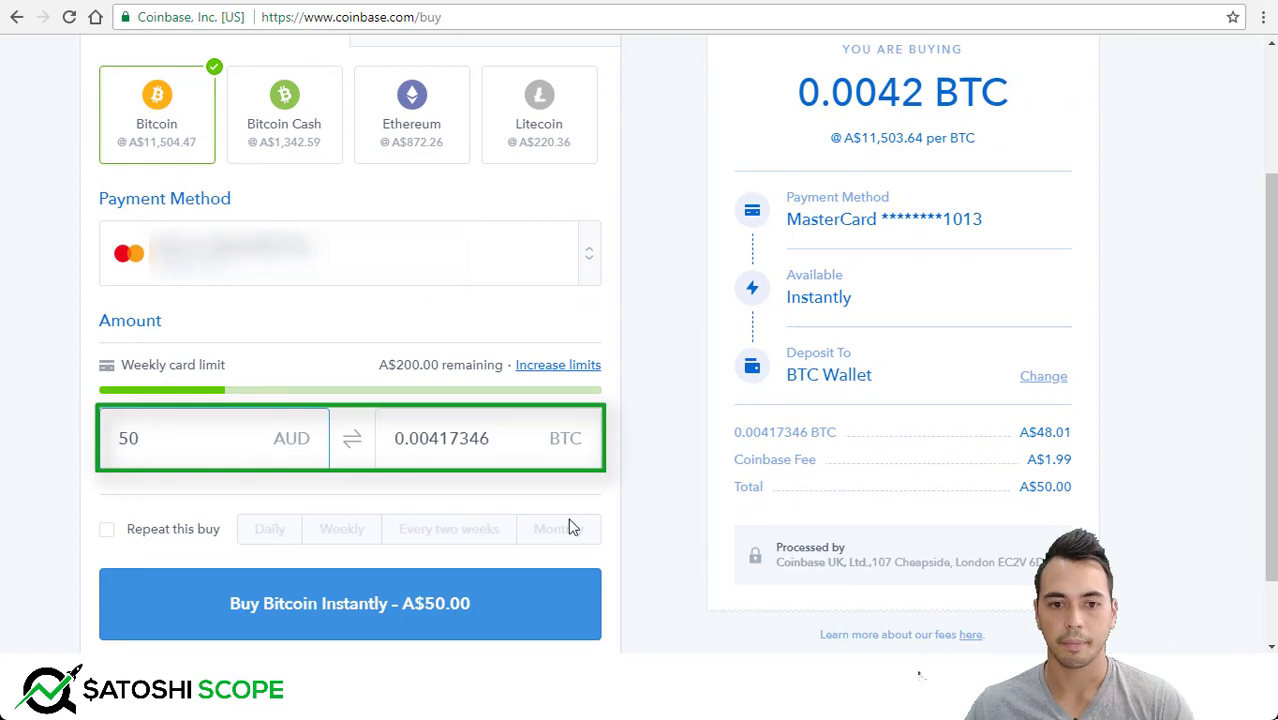
scroll(362, 607, down, 2)
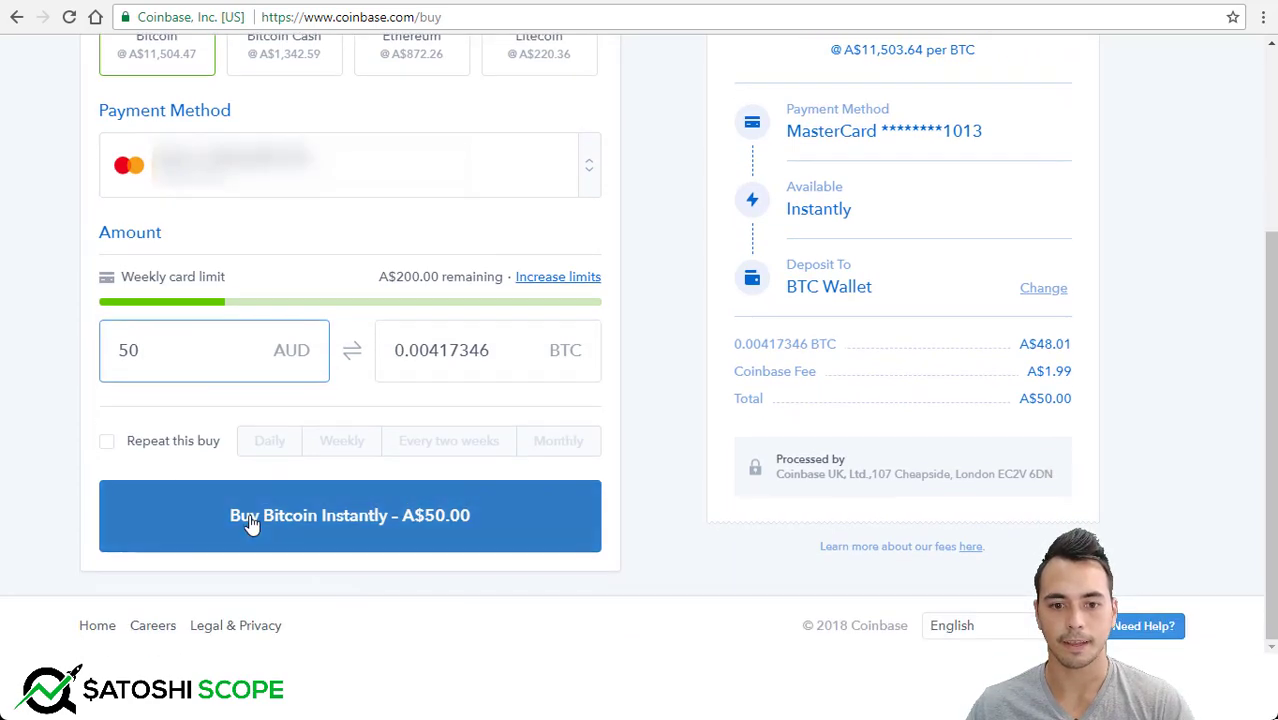
click(251, 523)
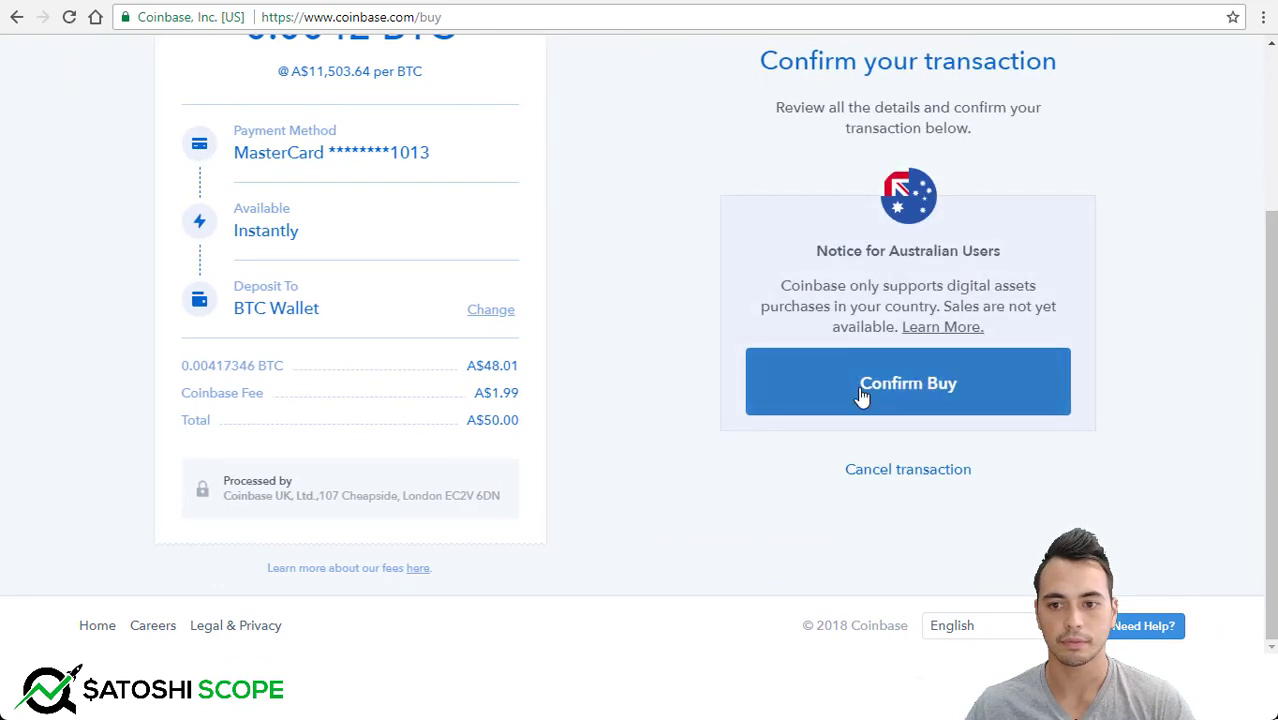
click(862, 395)
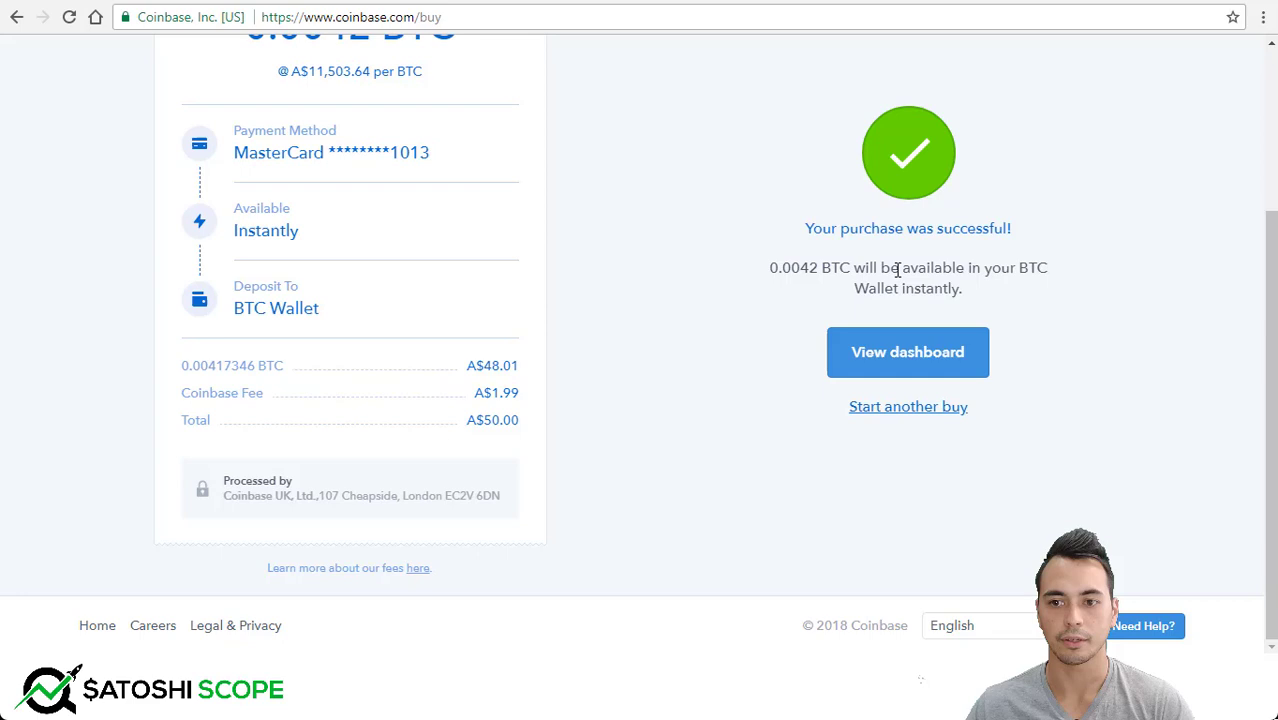
click(944, 370)
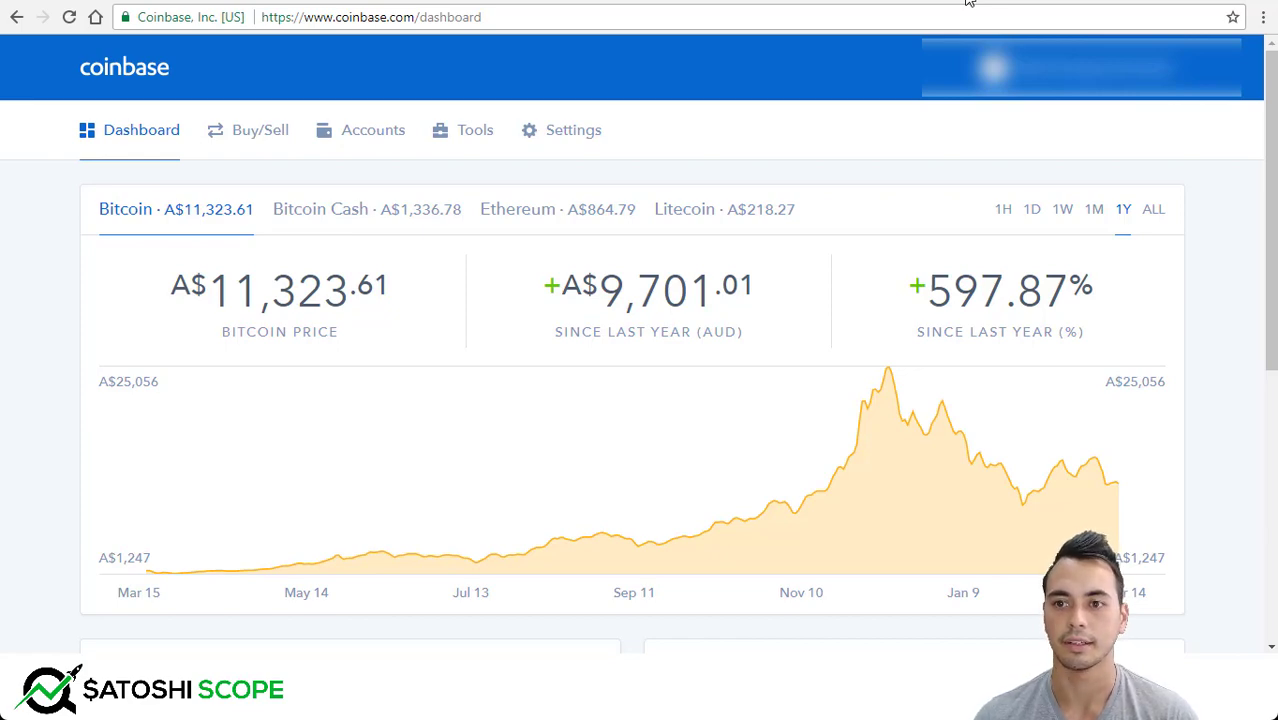
Filter the Bittrex wallet balances to 'btc', showing zero-balance Bitcoin, BitcoinDark and Bitcoin Private
click(968, 2)
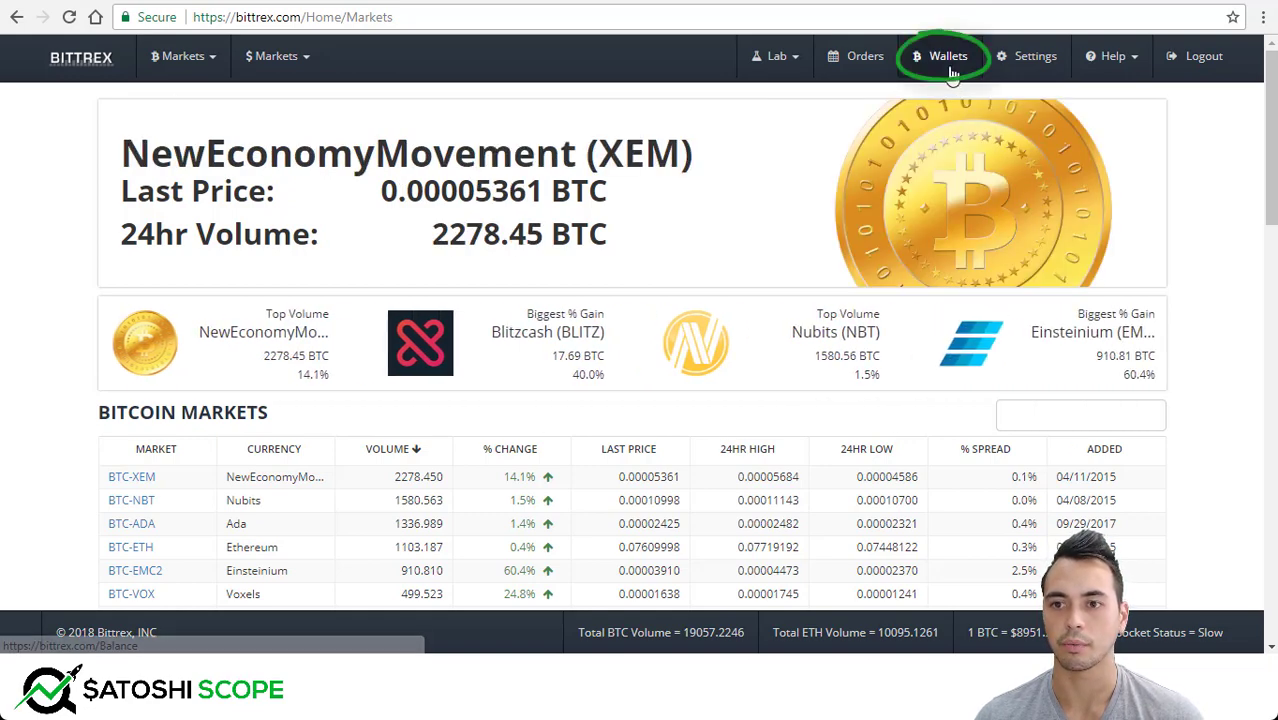
click(950, 68)
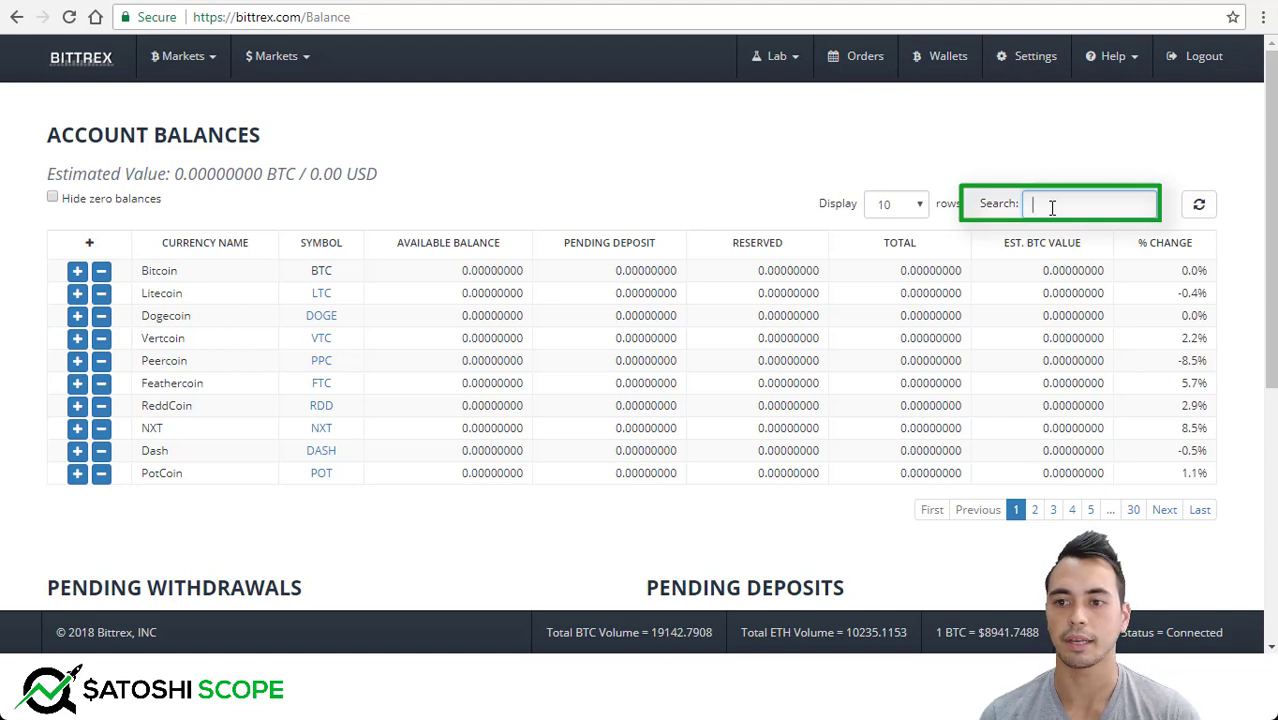
text(btc)
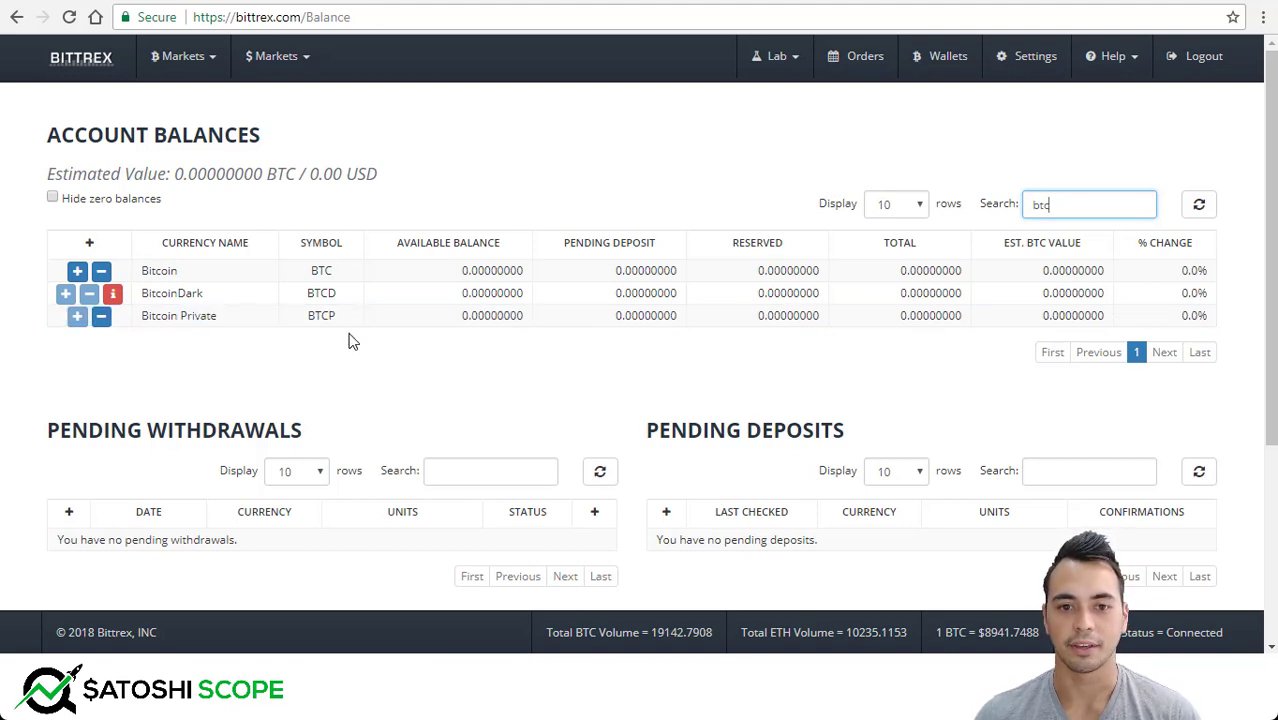
drag(338, 279, 305, 280)
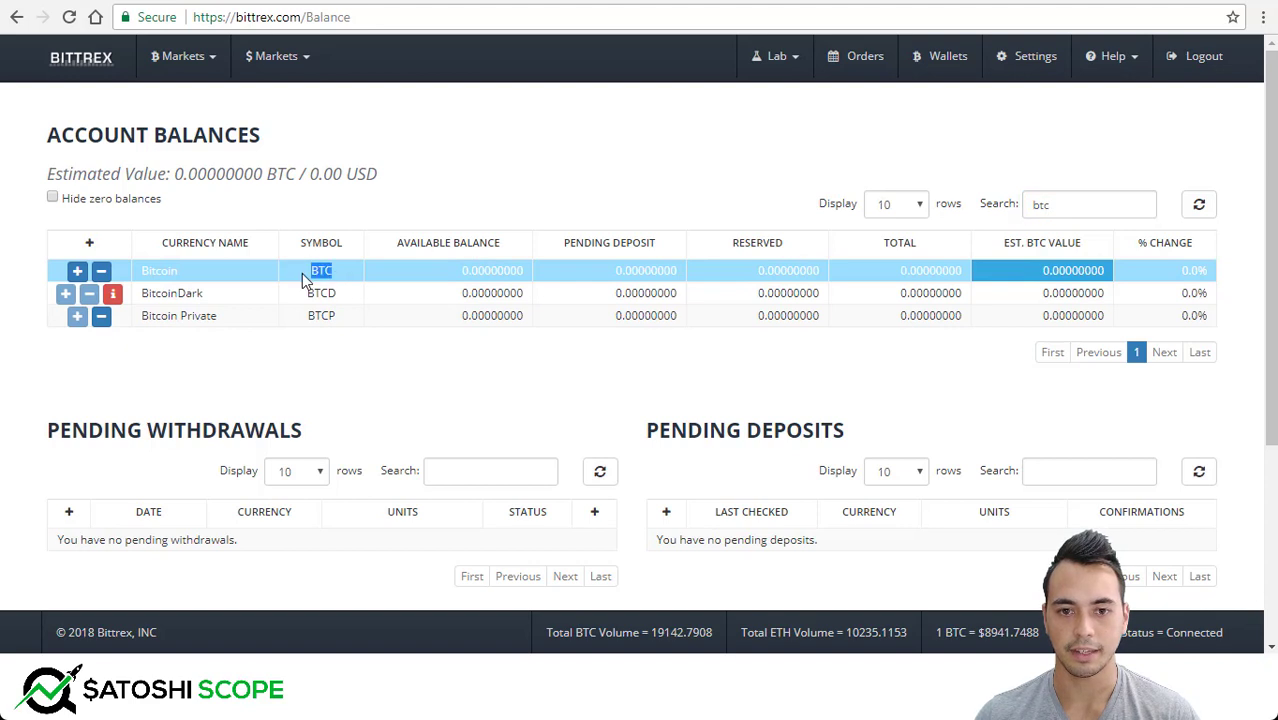
click(174, 276)
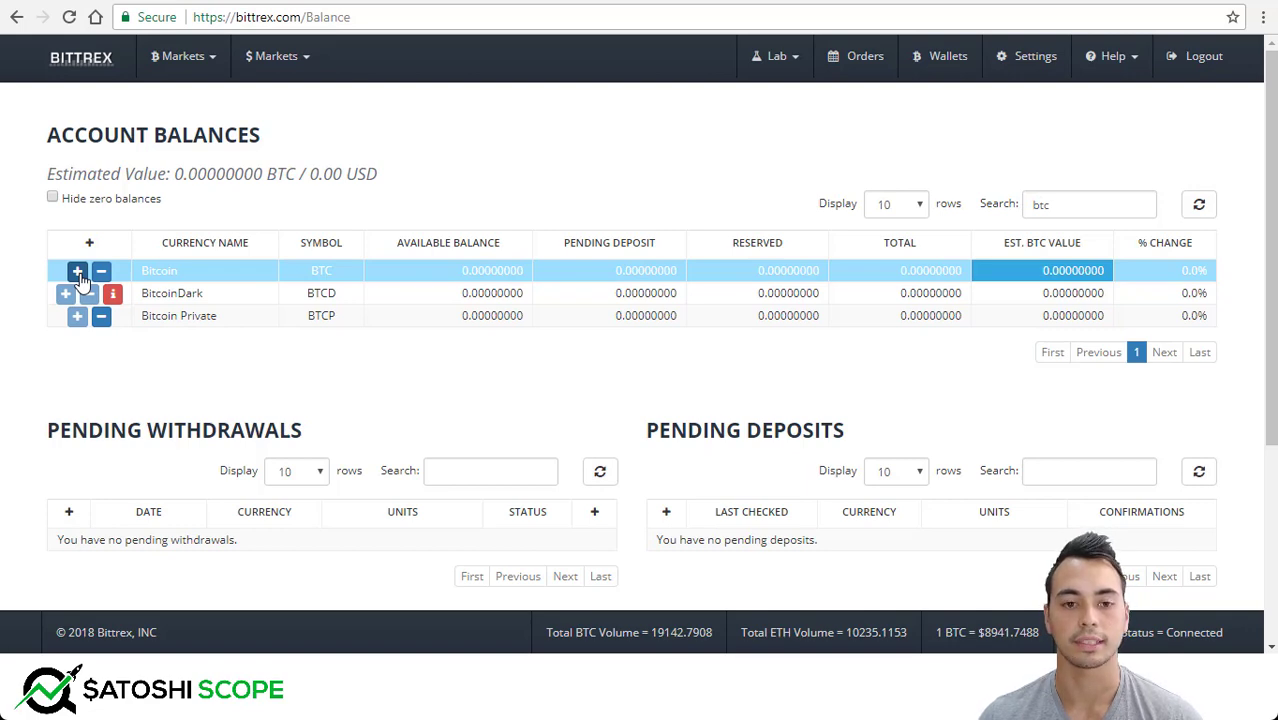
Open the Bitcoin deposit dialog on Bittrex and select its deposit address
click(78, 272)
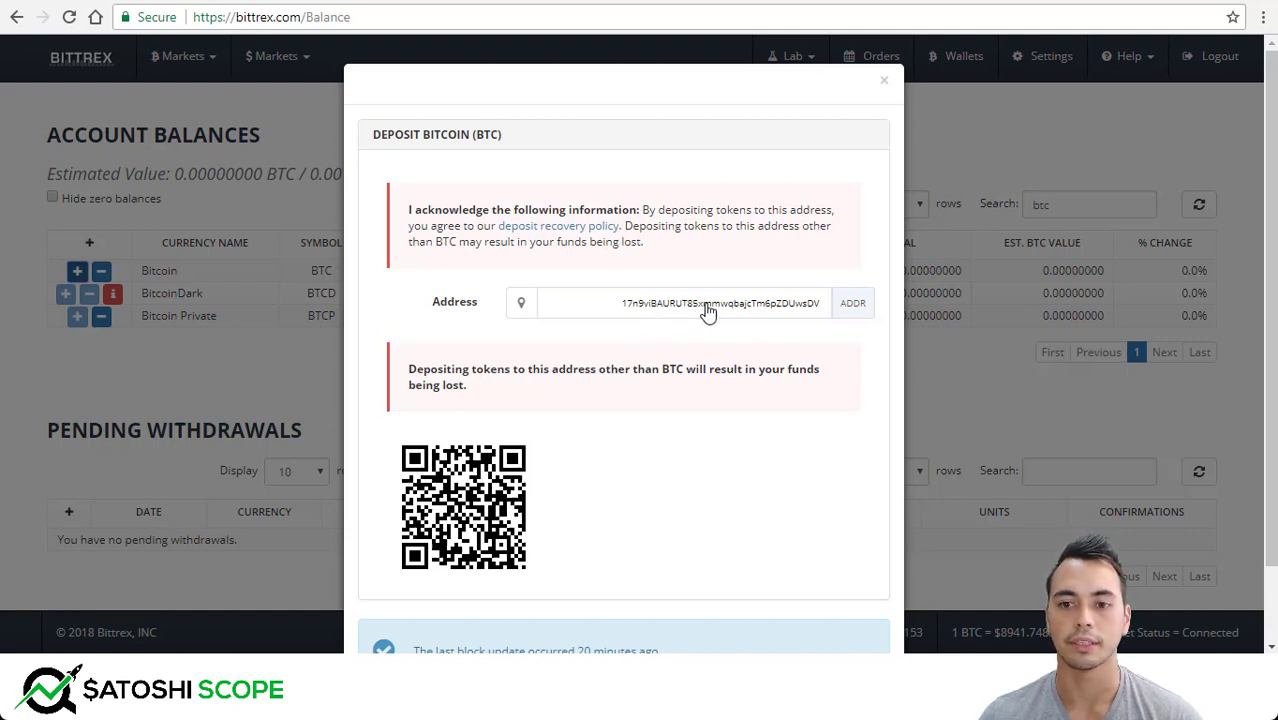
double_click(707, 305)
key(ctrl+c)
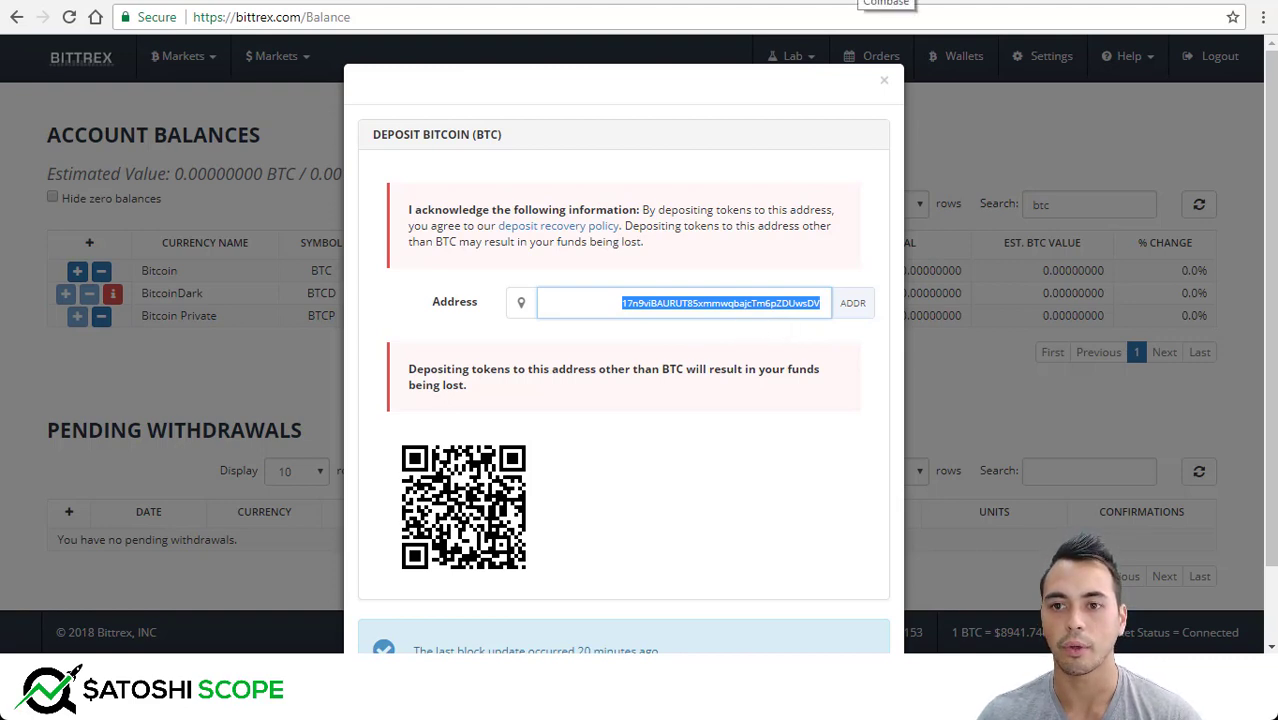
Start a BTC Wallet send on Coinbase with the Bittrex deposit address as recipient
click(870, 1)
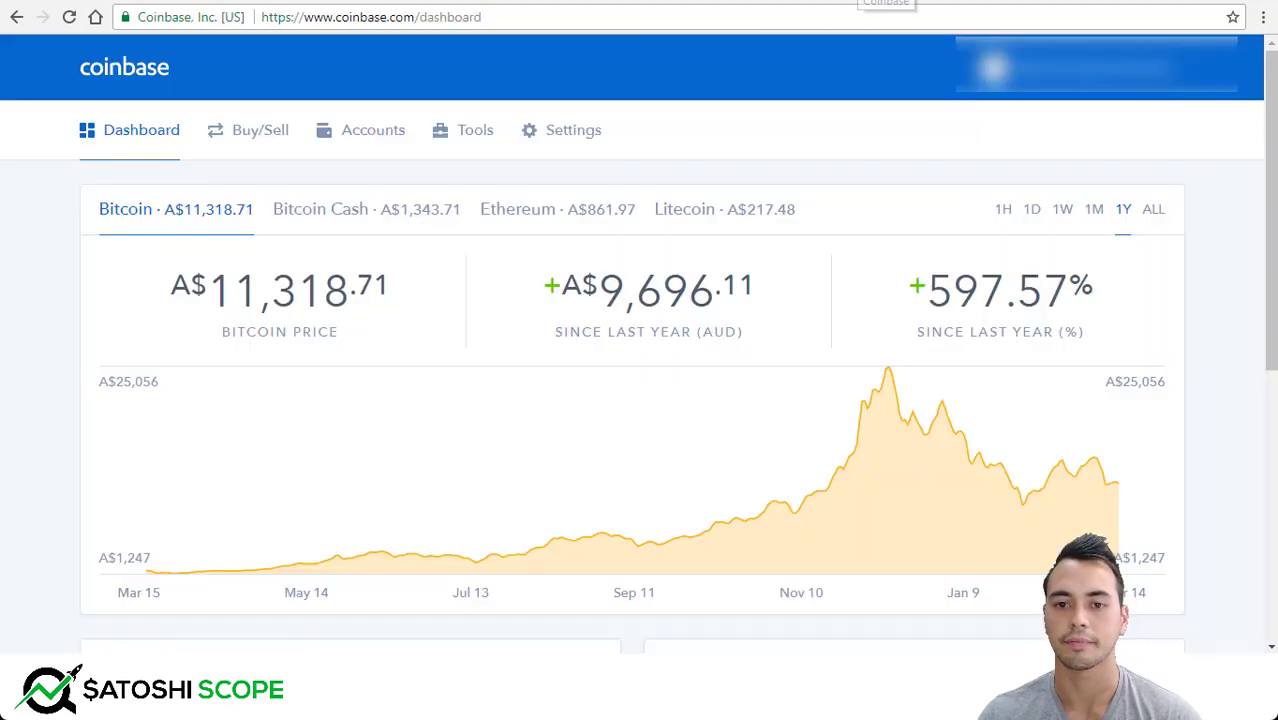
click(376, 148)
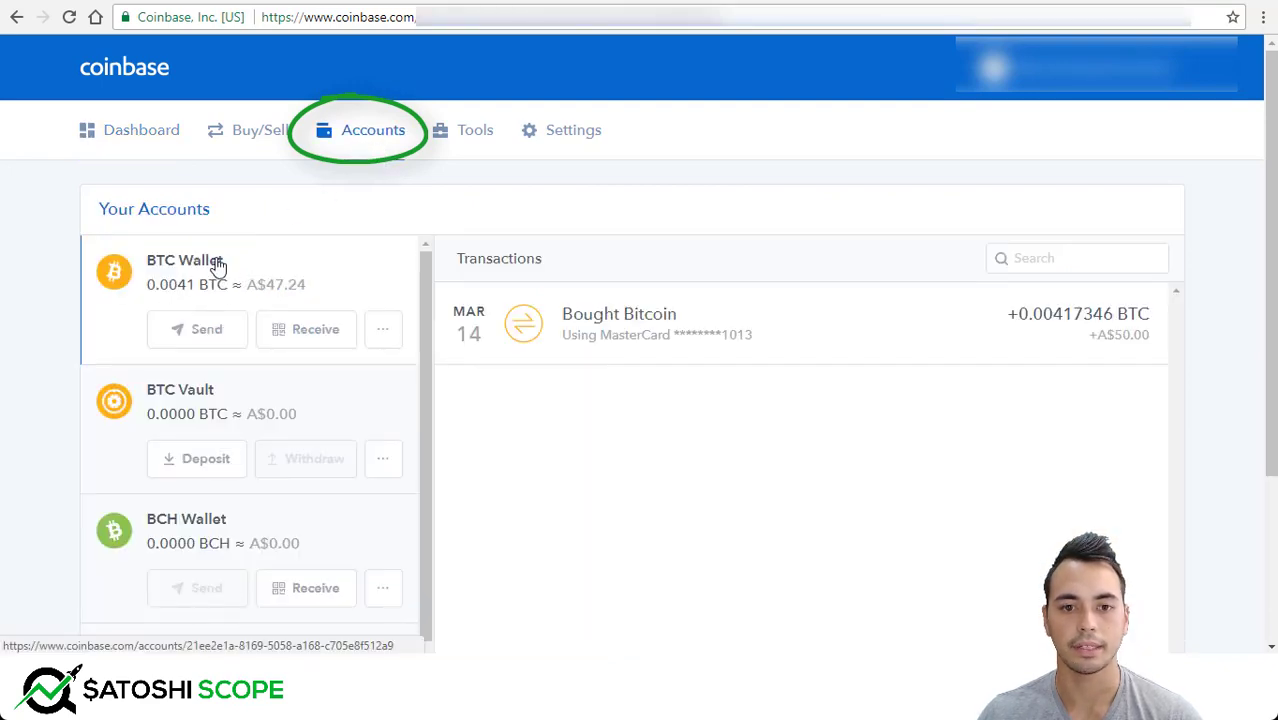
click(200, 340)
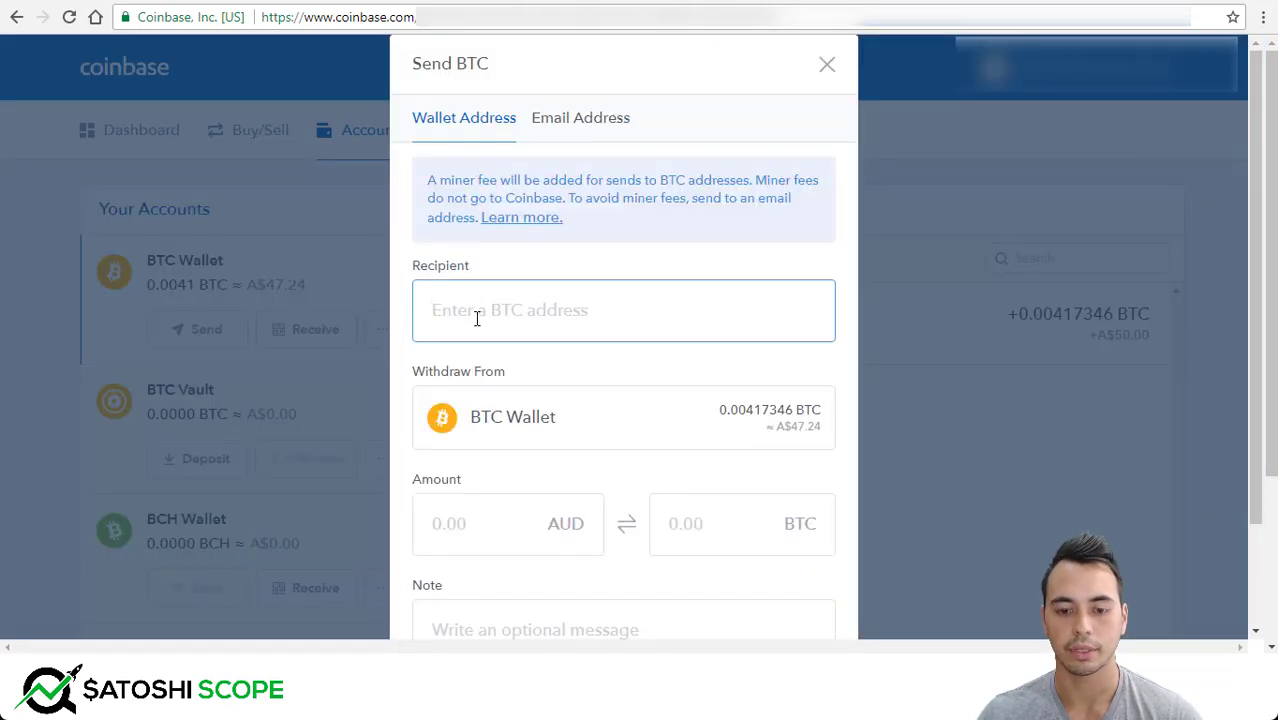
key(ctrl+v)
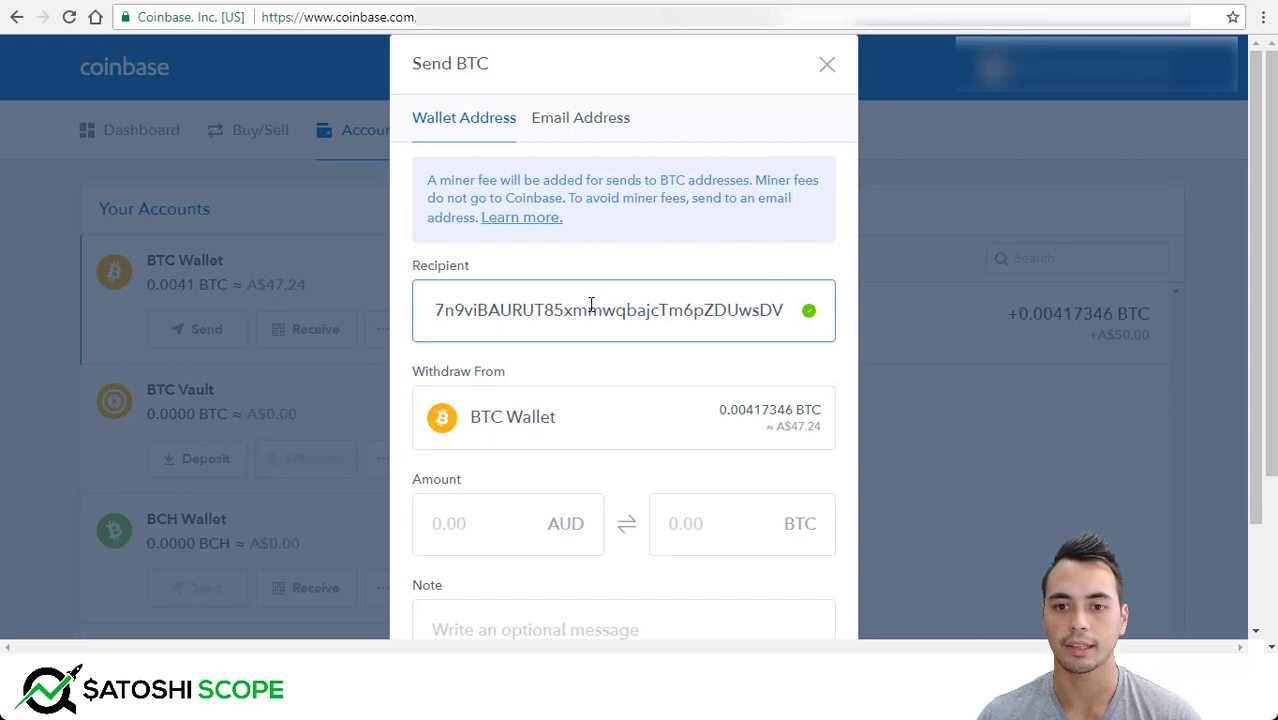
click(440, 310)
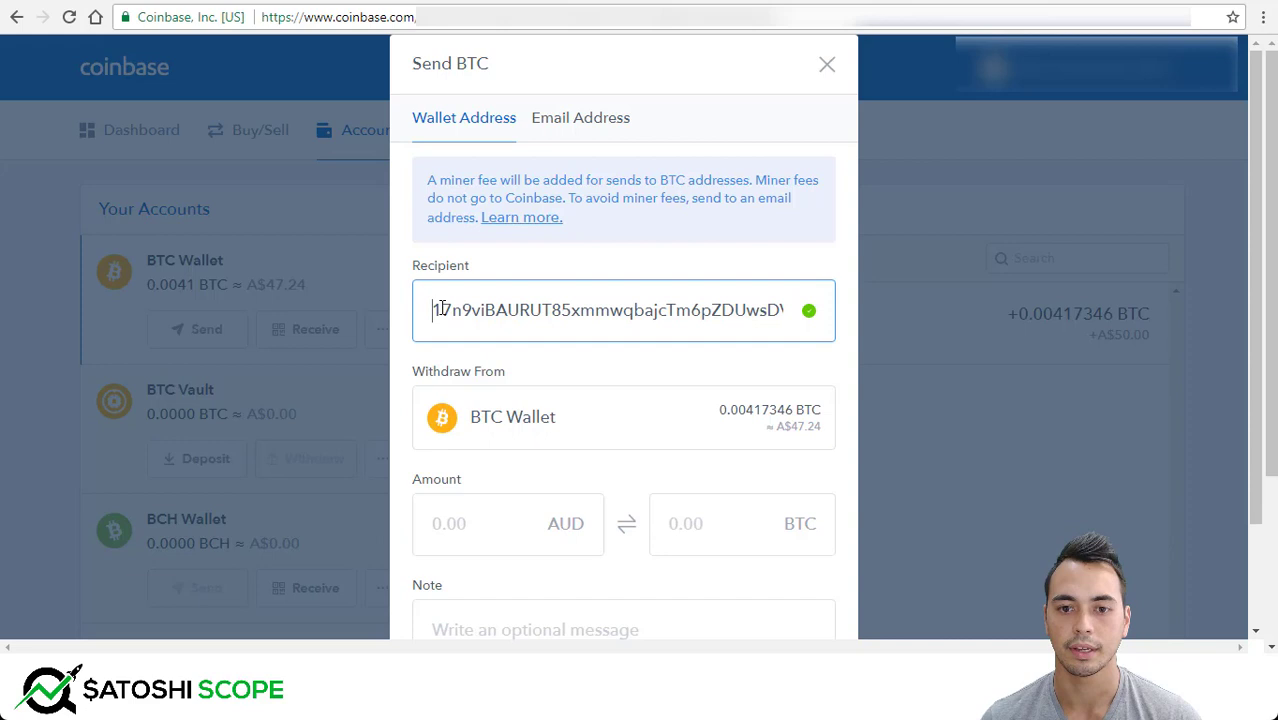
key(Right)
key(Right)
key(Right)
key(Right)
key(Right)
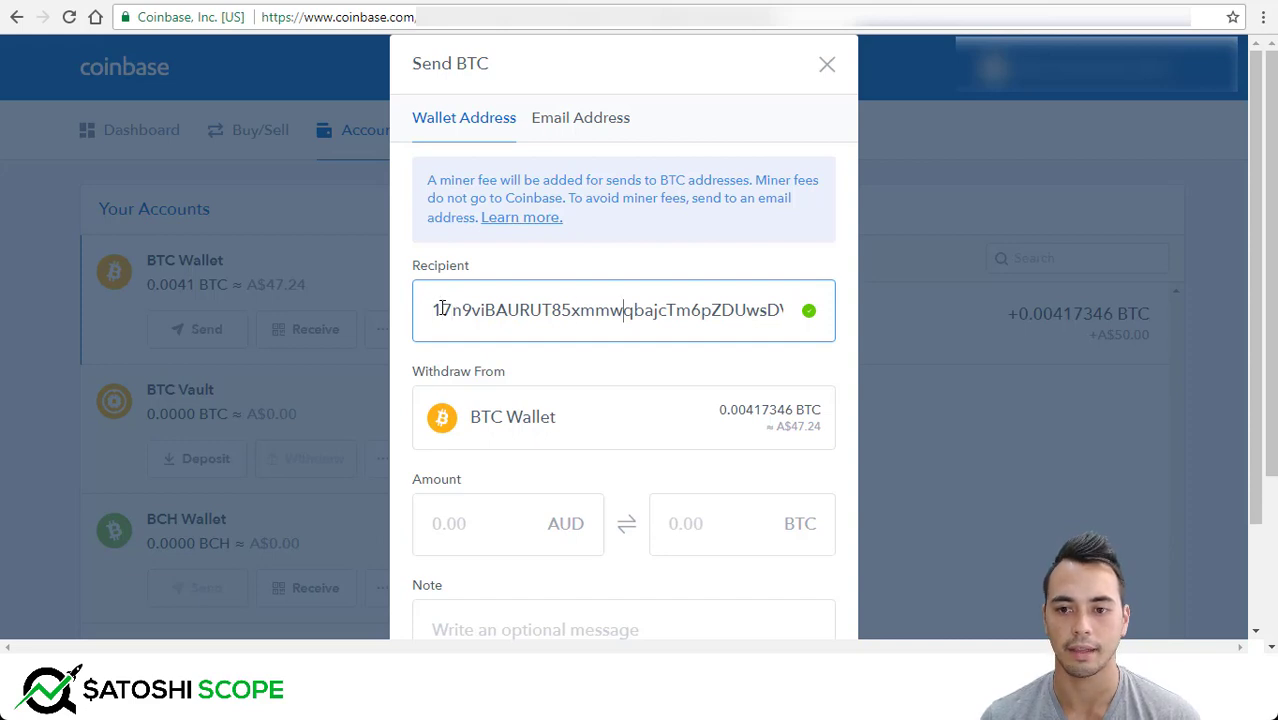
key(Right)
key(Right)
key(Right)
key(Right)
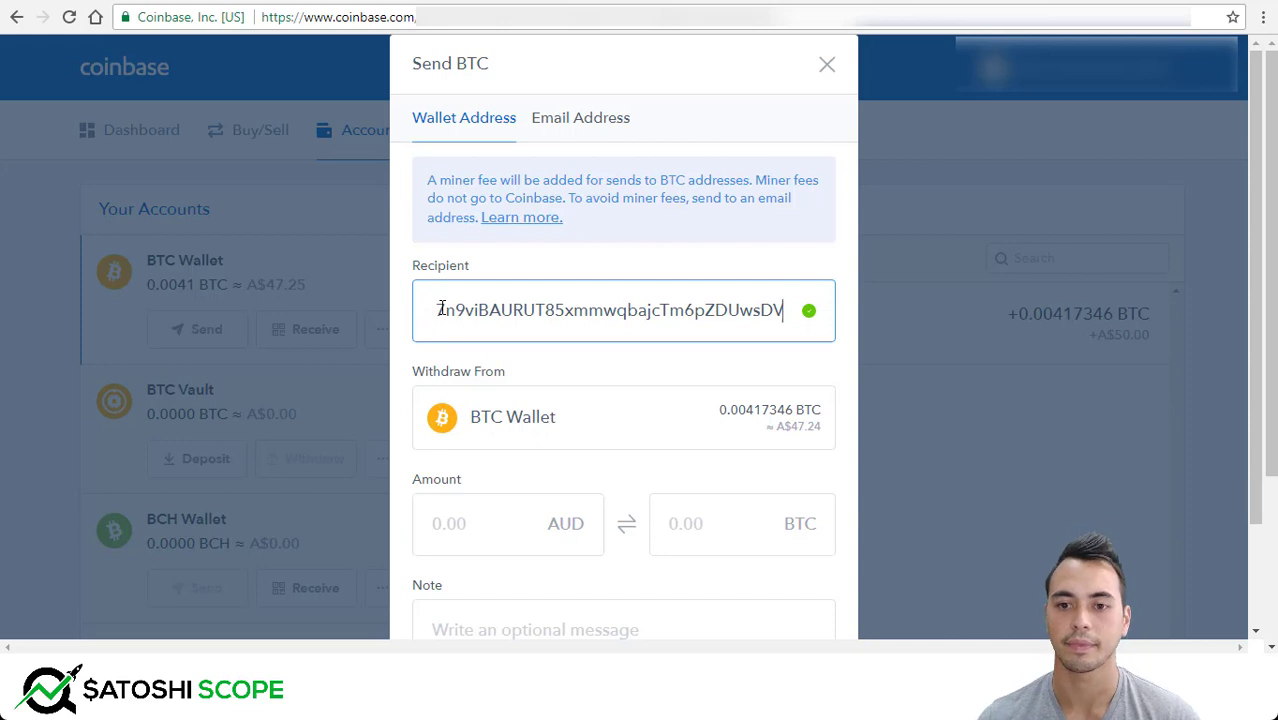
click(597, 262)
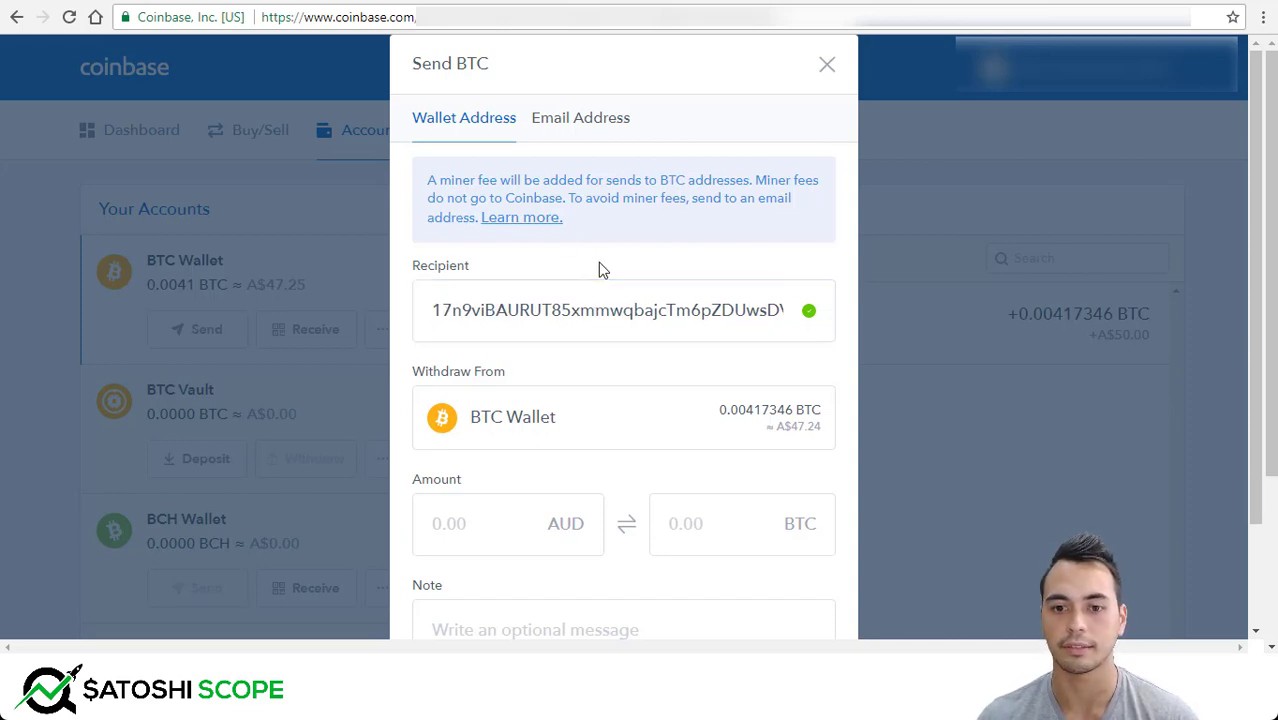
Set the full wallet balance, A$46.49 (0.00410639 BTC), and add the note 'bittrex tutorial'
click(450, 527)
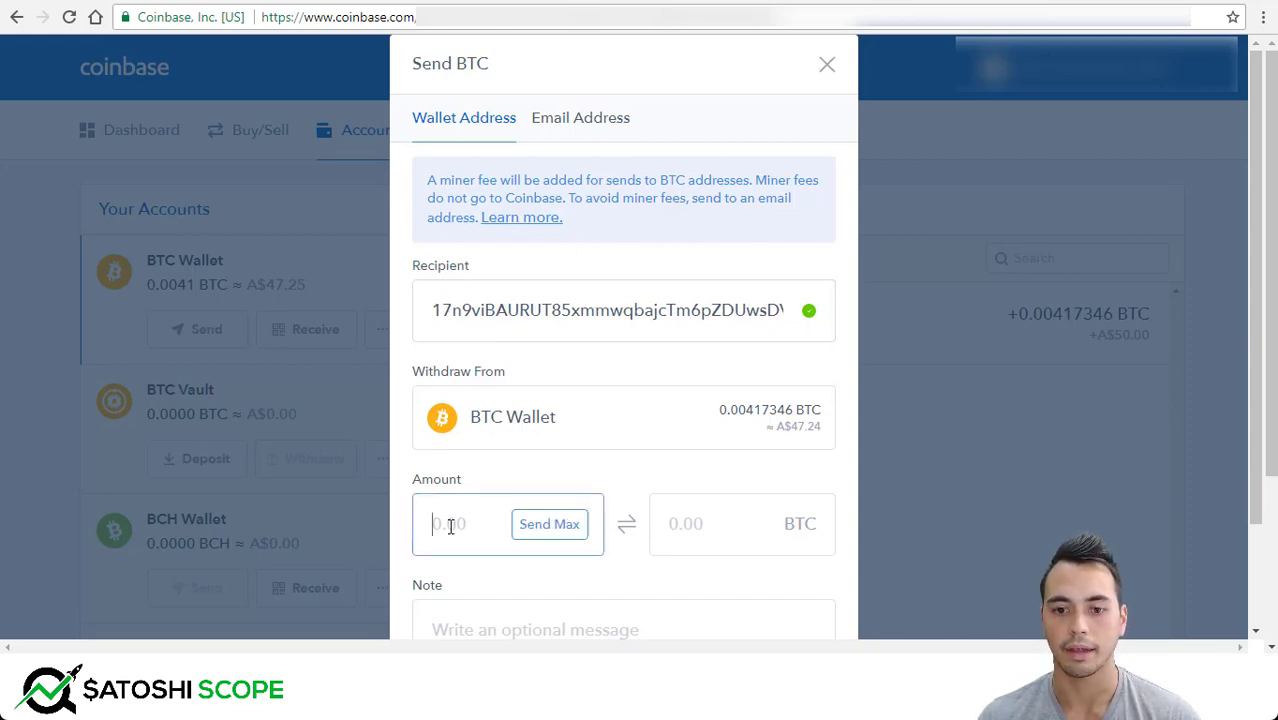
click(533, 527)
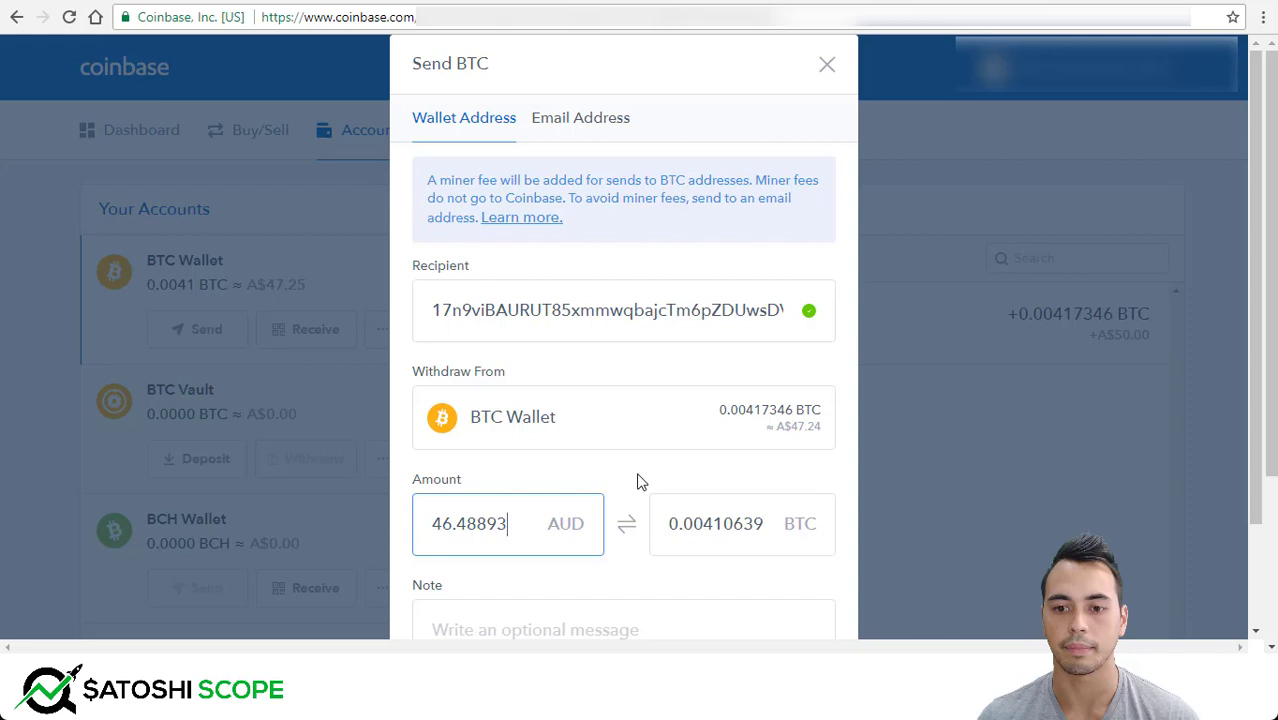
scroll(640, 480, down, 2)
key(Tab)
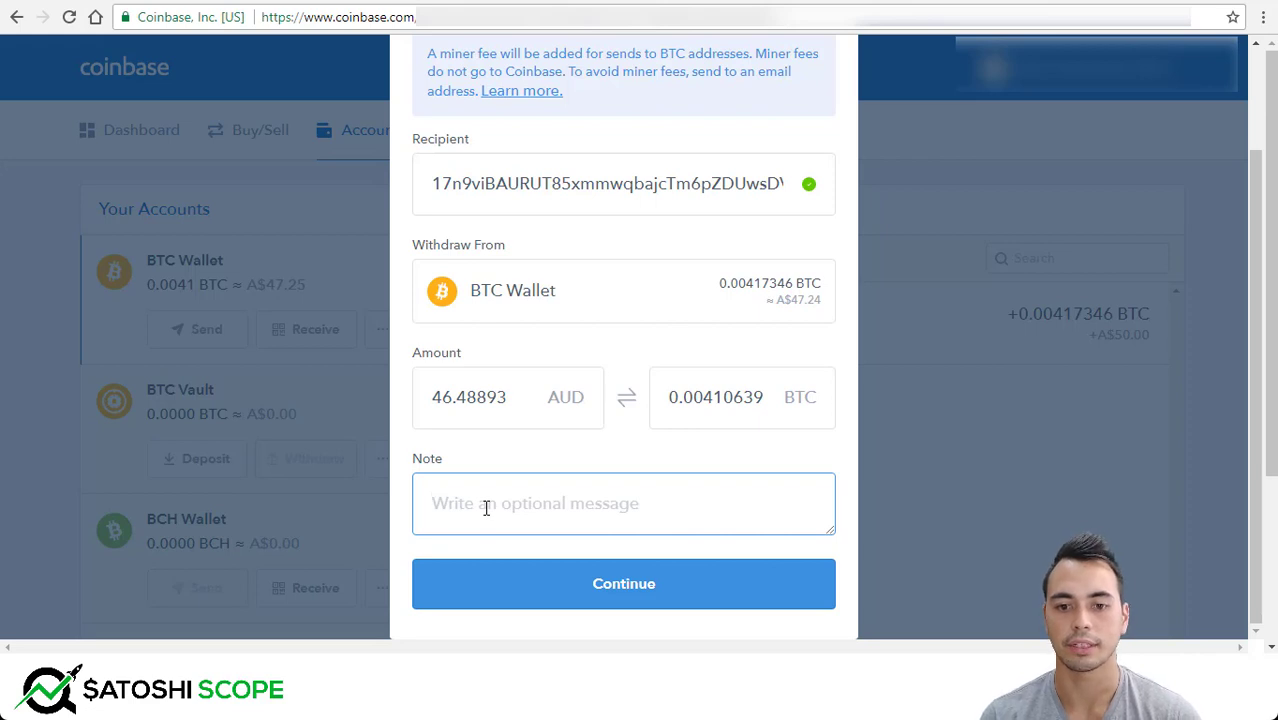
text(bittrex)
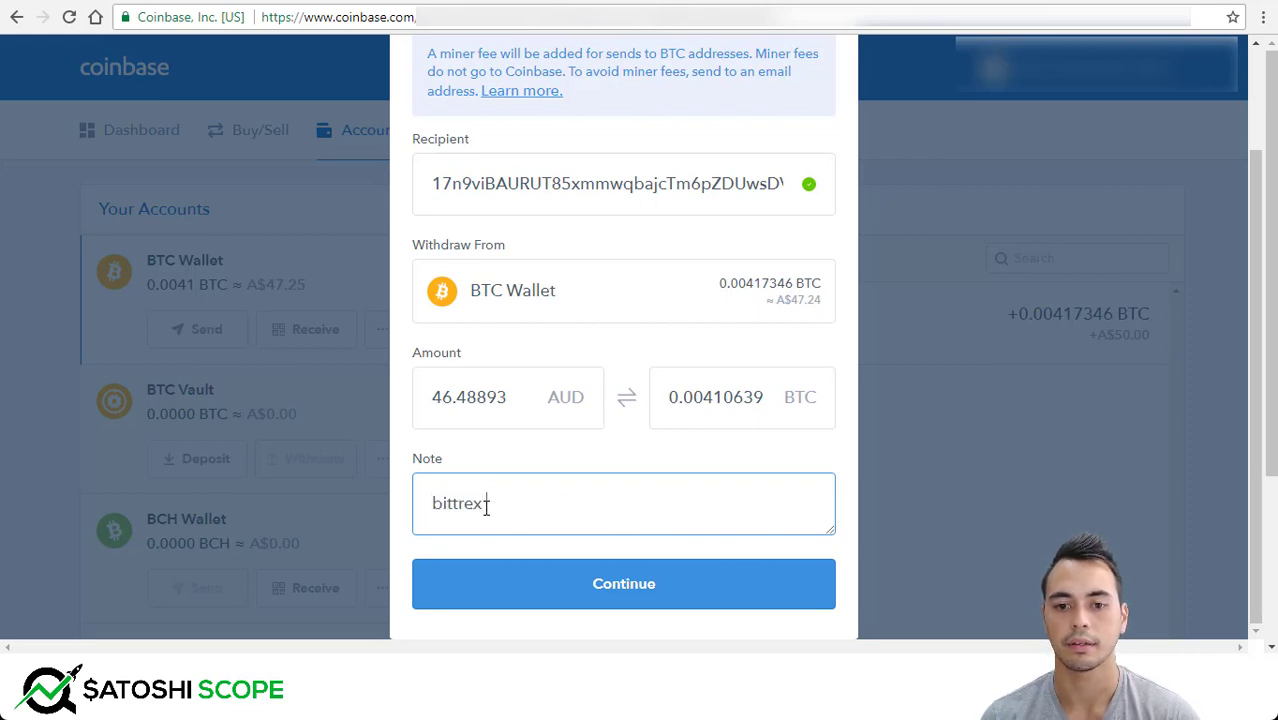
text( tutorial)
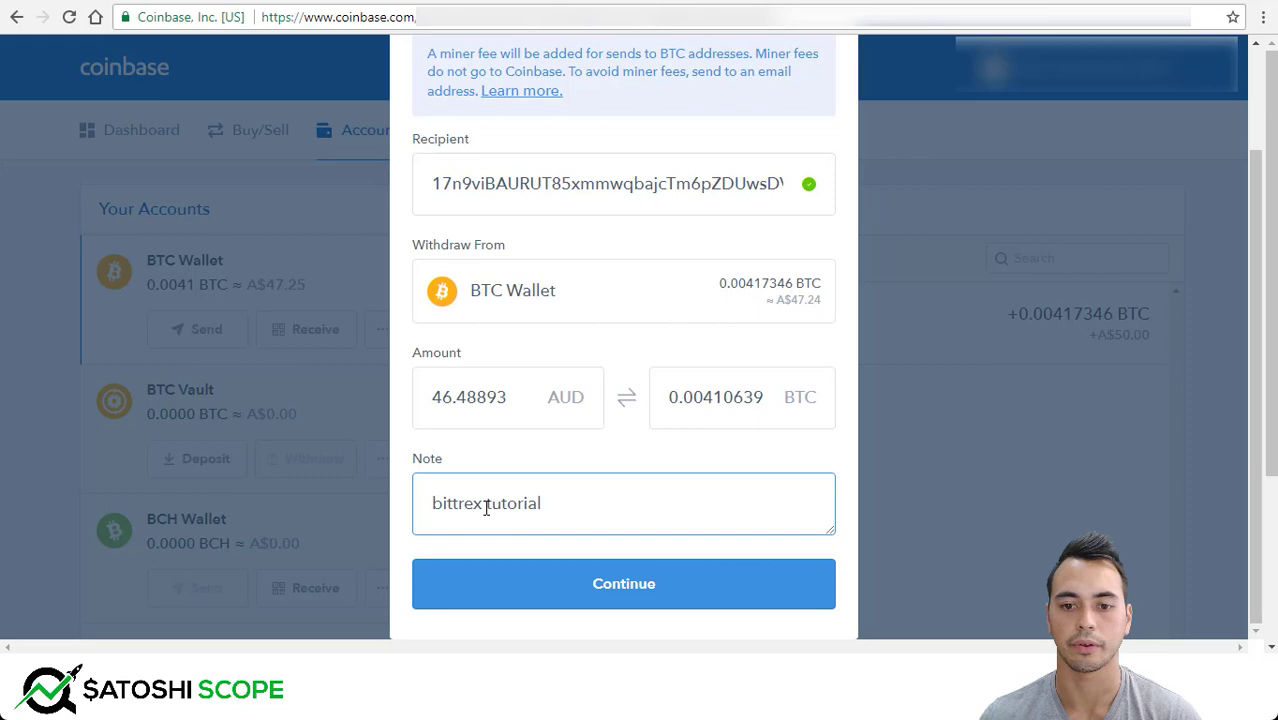
Review the 0.00410639 BTC send, enter the two-step verification code, and confirm it
click(636, 603)
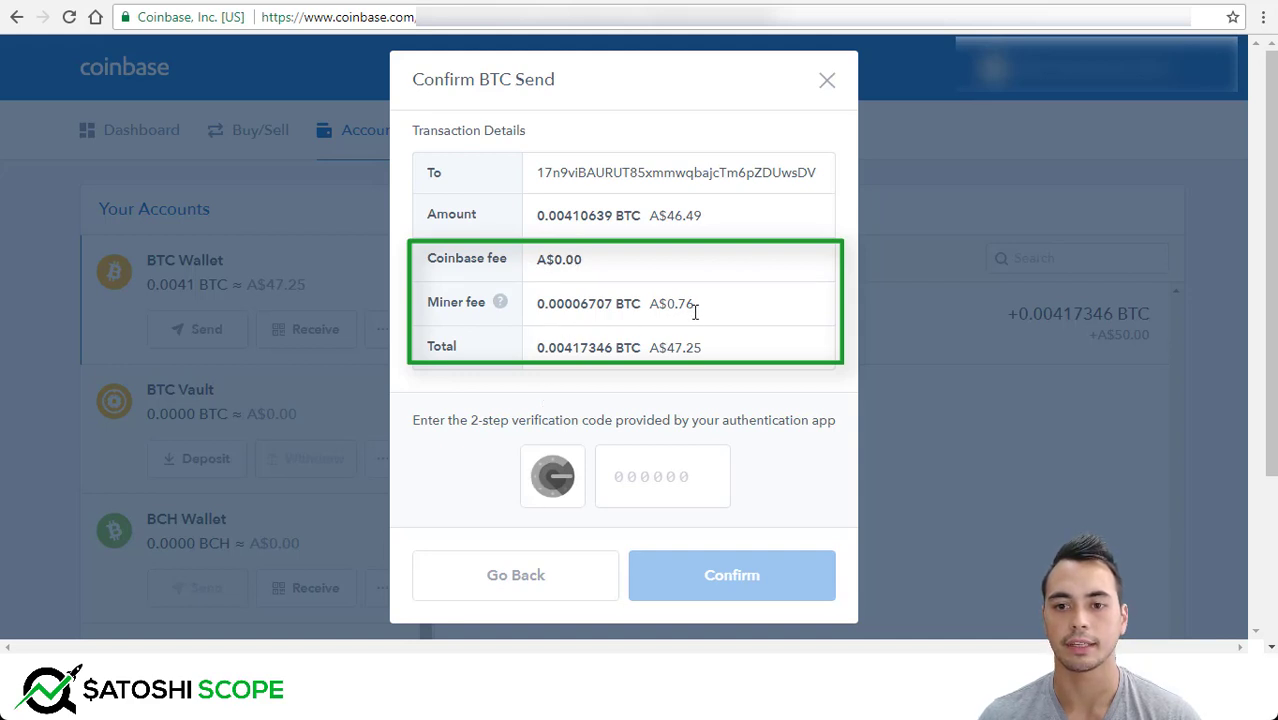
click(637, 492)
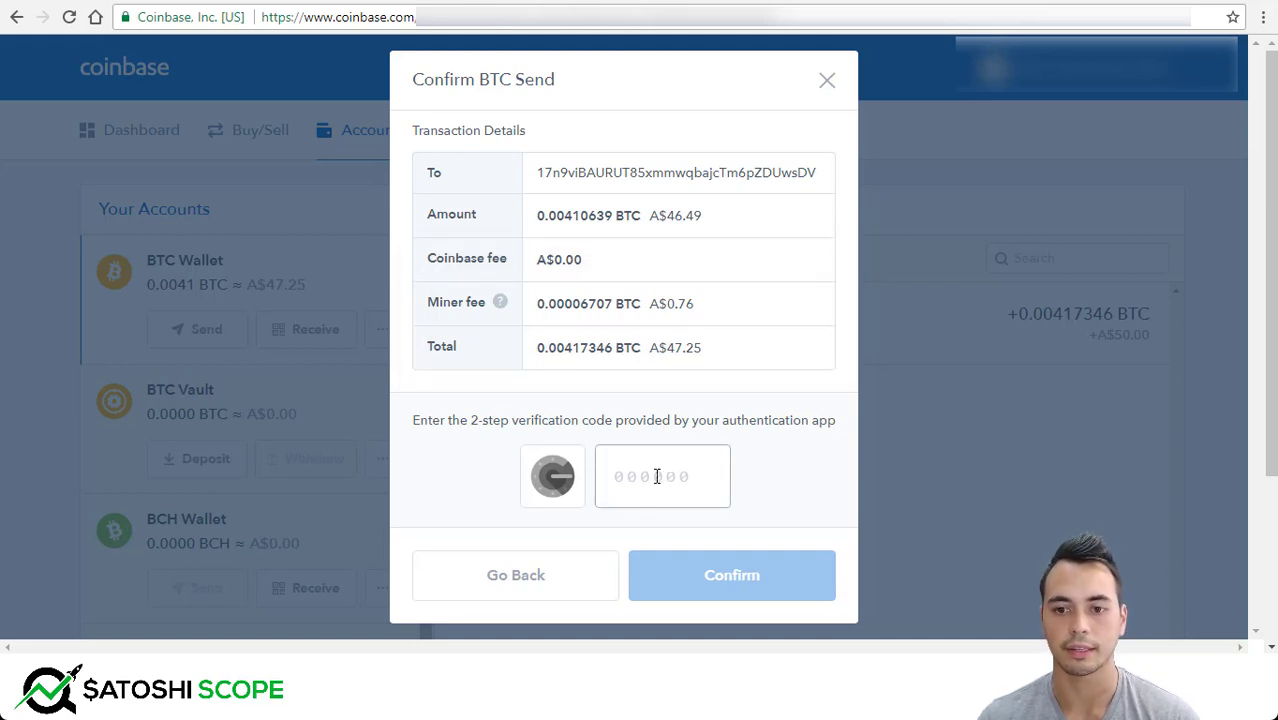
click(657, 476)
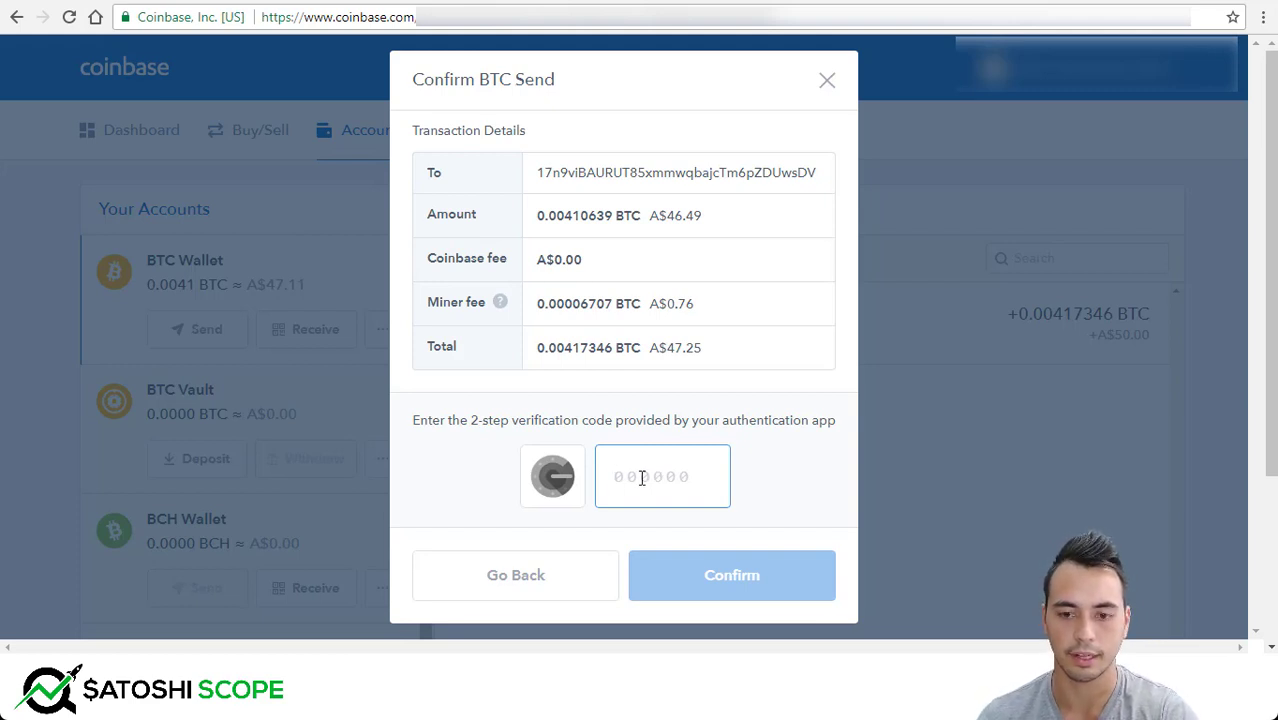
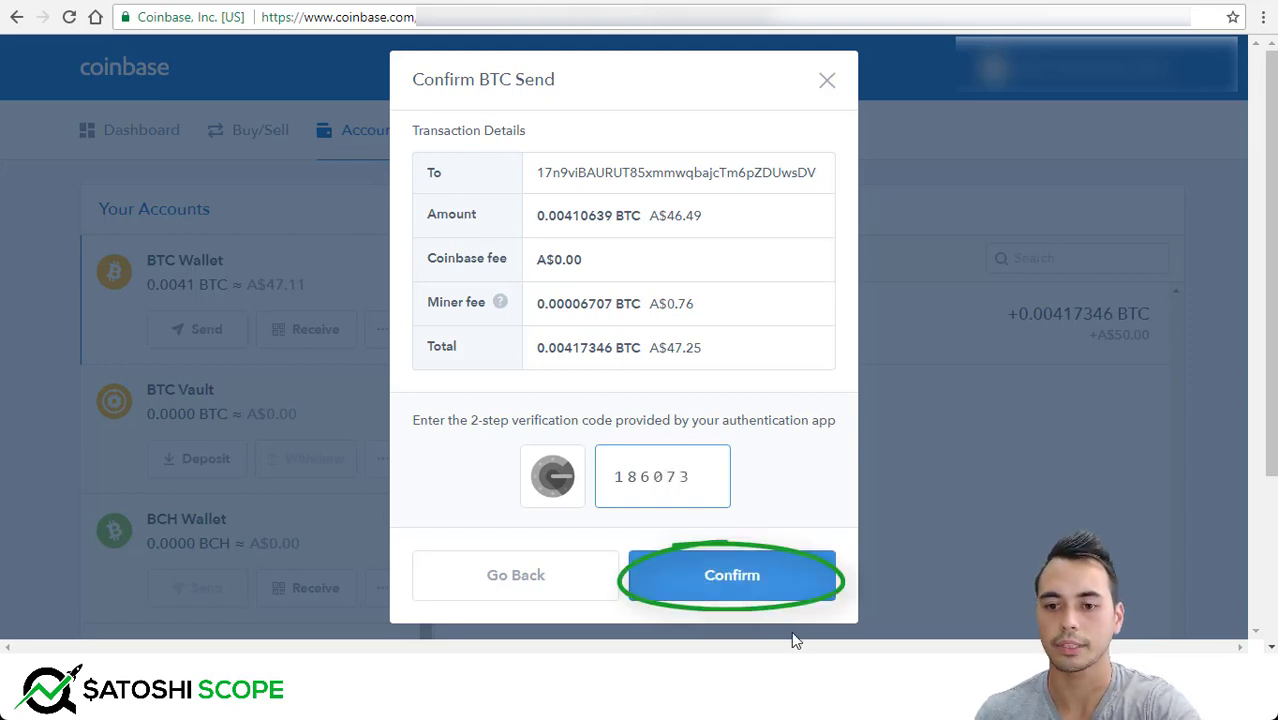
click(766, 594)
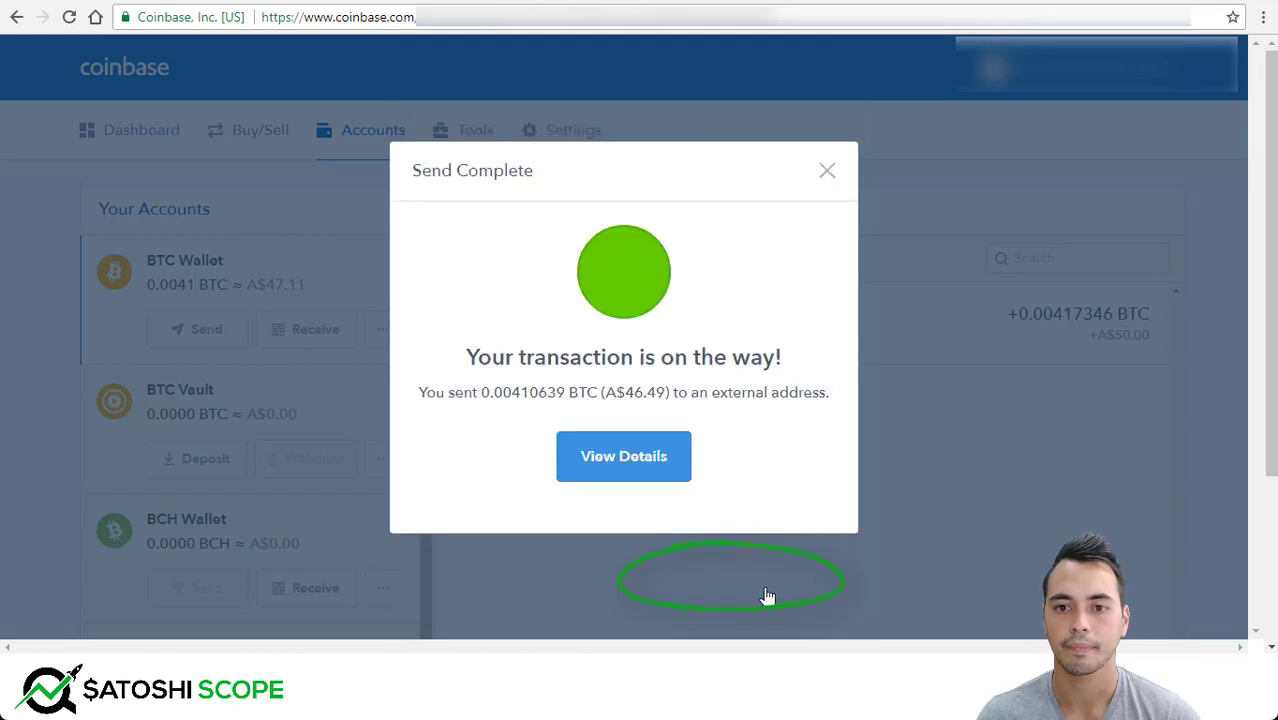
Open the pending Sent Bitcoin transaction and view its recipient address on BlockCypher
click(766, 596)
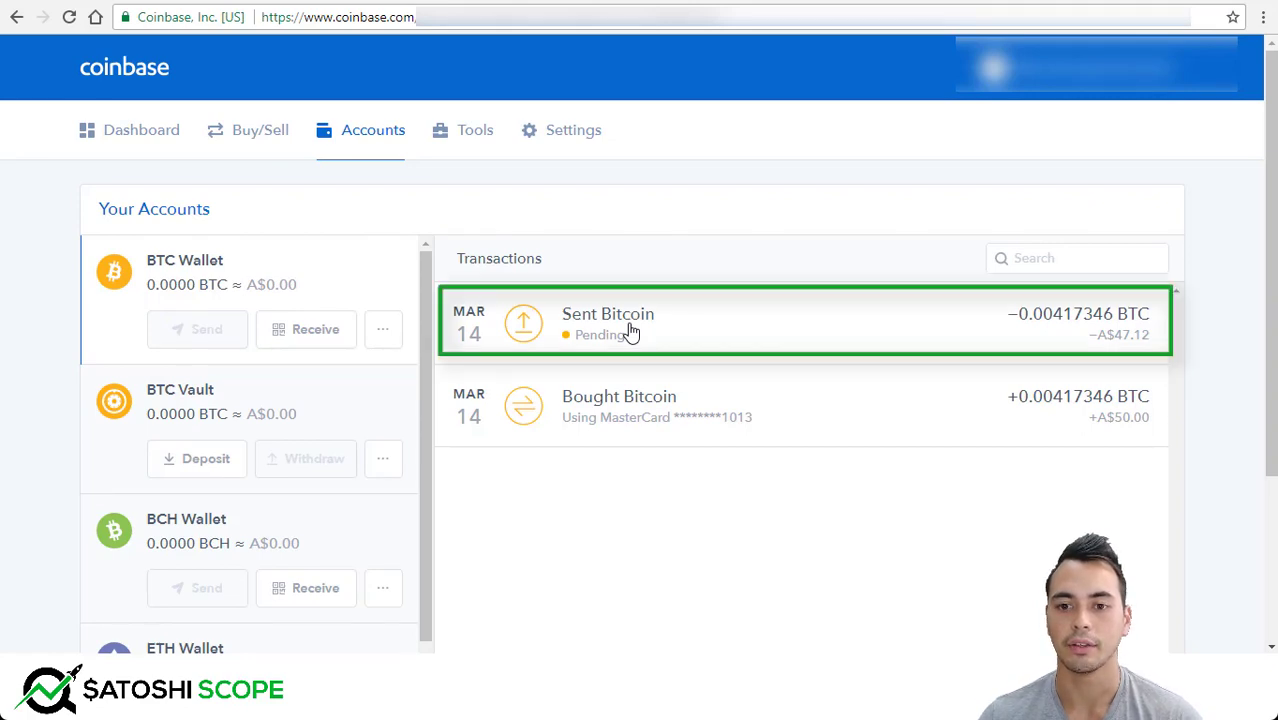
click(630, 332)
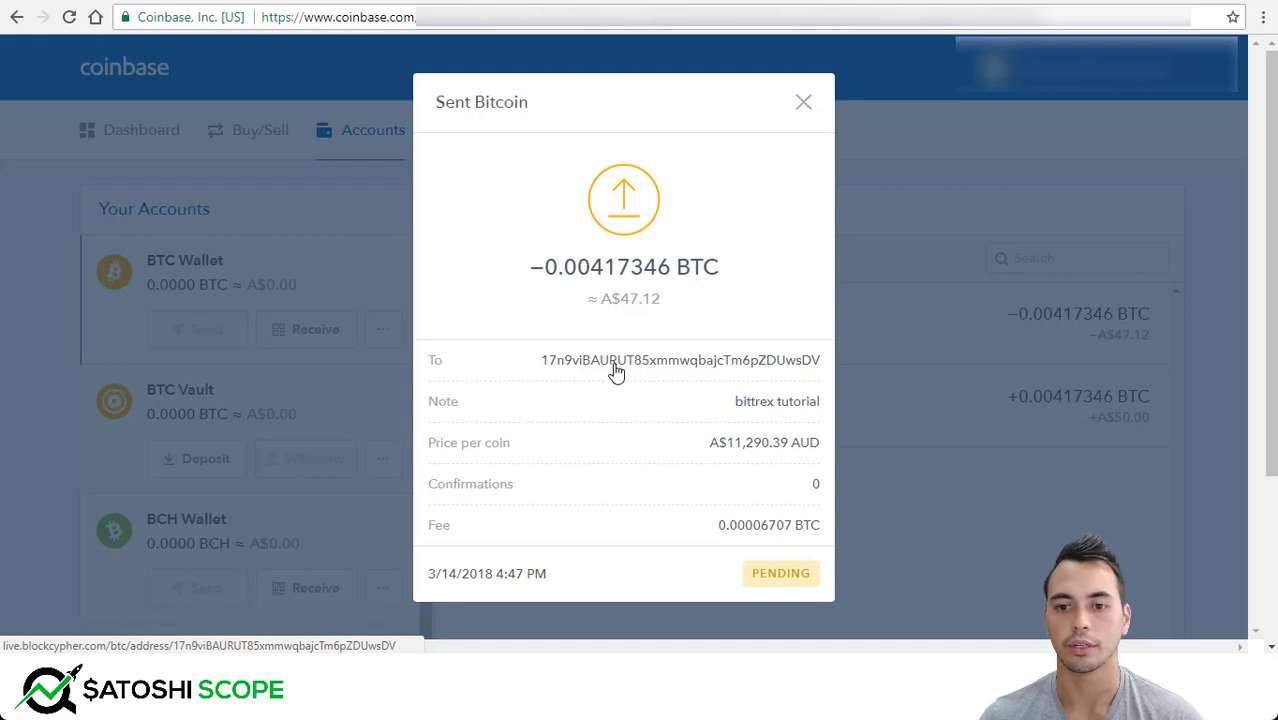
click(679, 374)
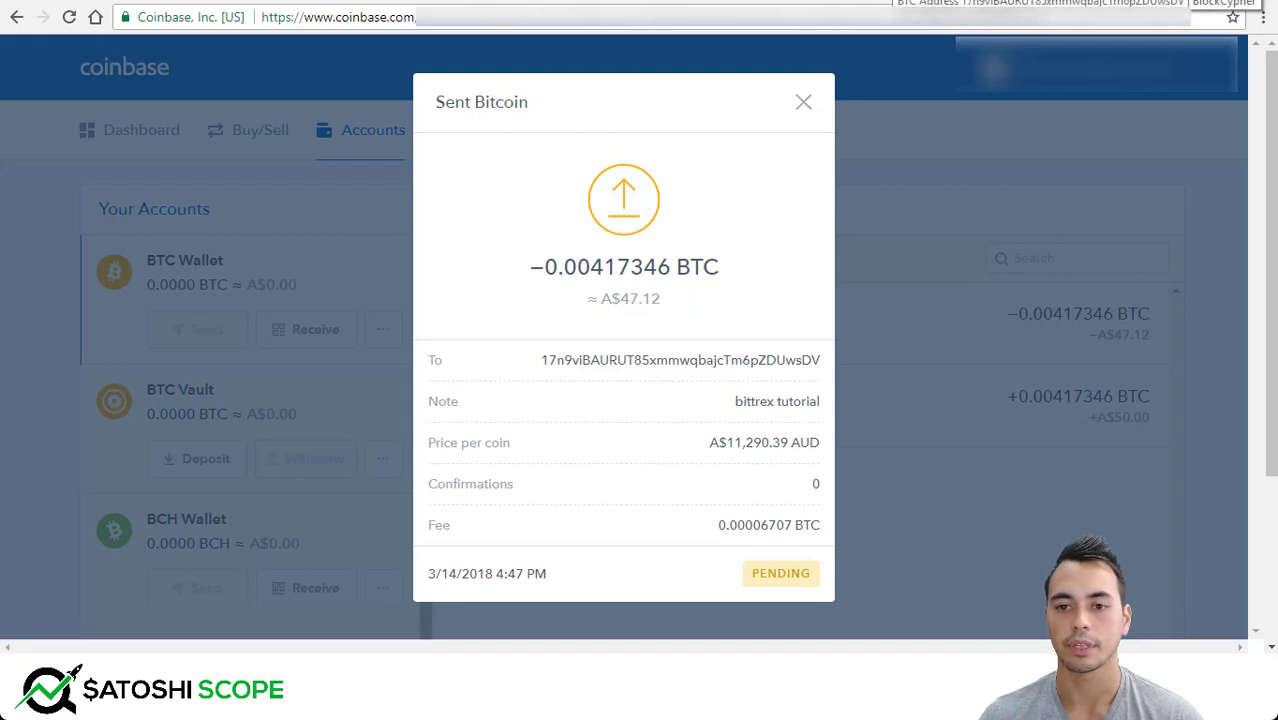
click(905, 2)
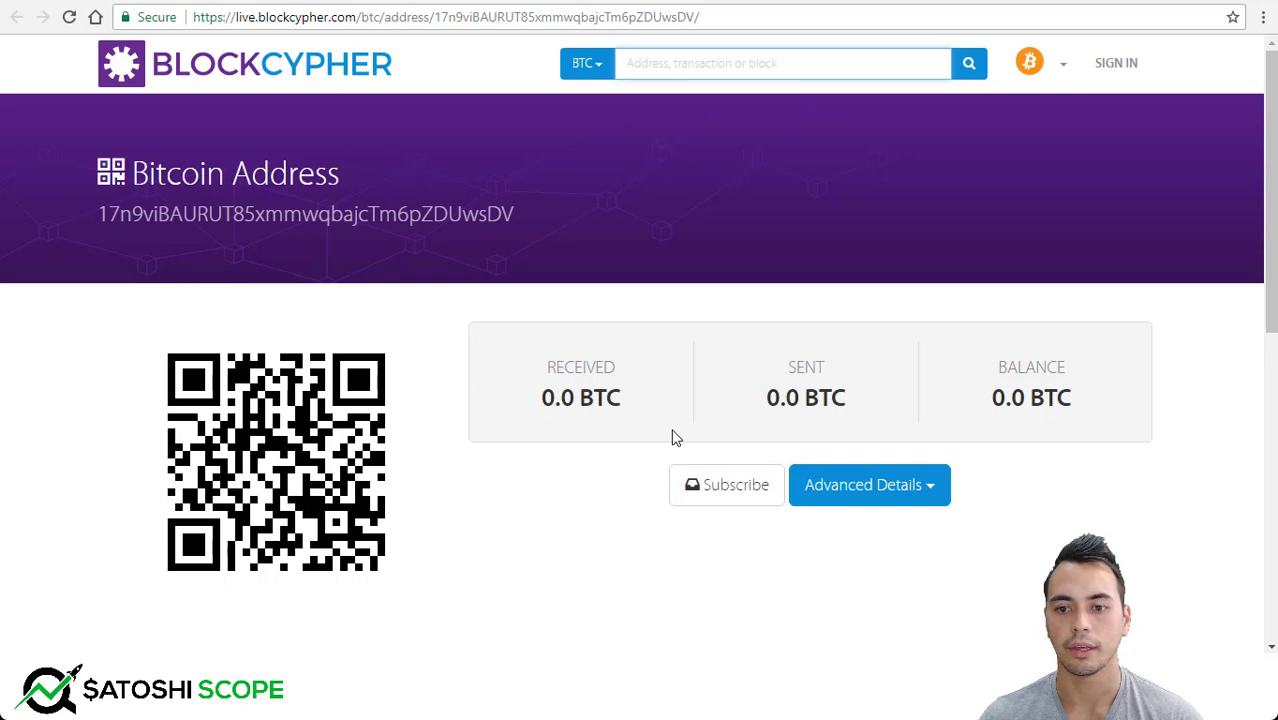
Scroll BlockCypher to the unconfirmed 0.00410639 BTC transaction at 0/6 confirmations
scroll(675, 437, down, 3)
scroll(650, 436, down, 1)
scroll(600, 440, down, 1)
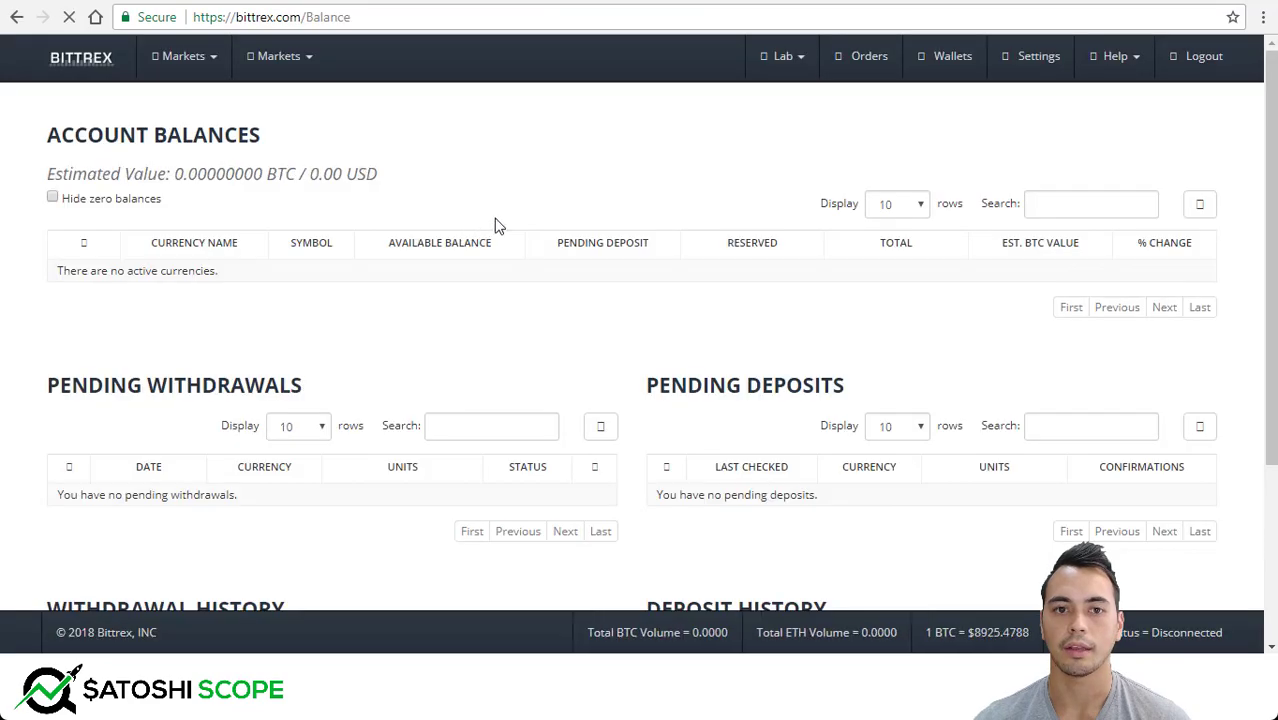
Scroll Bittrex's Balance page to Pending Deposits showing 0.00410639 BTC at 1/2 confirmations
scroll(632, 300, down, 1)
scroll(632, 300, down, 1)
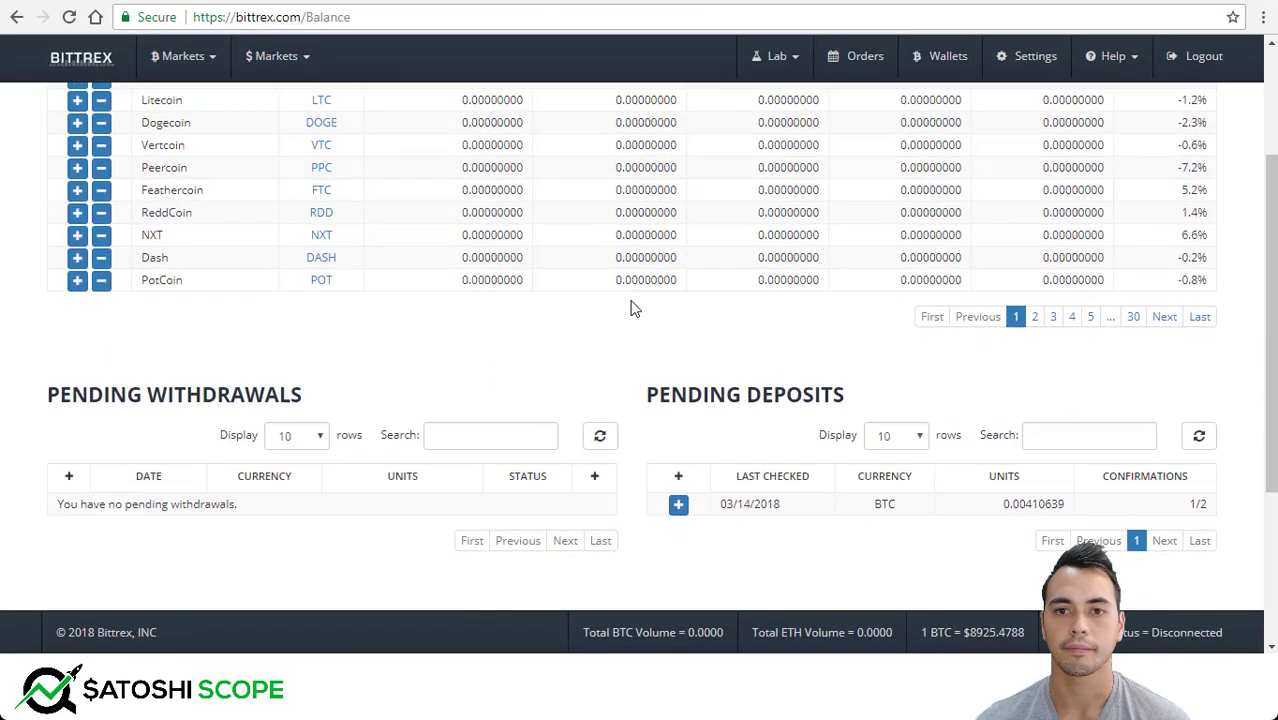
scroll(670, 340, down, 1)
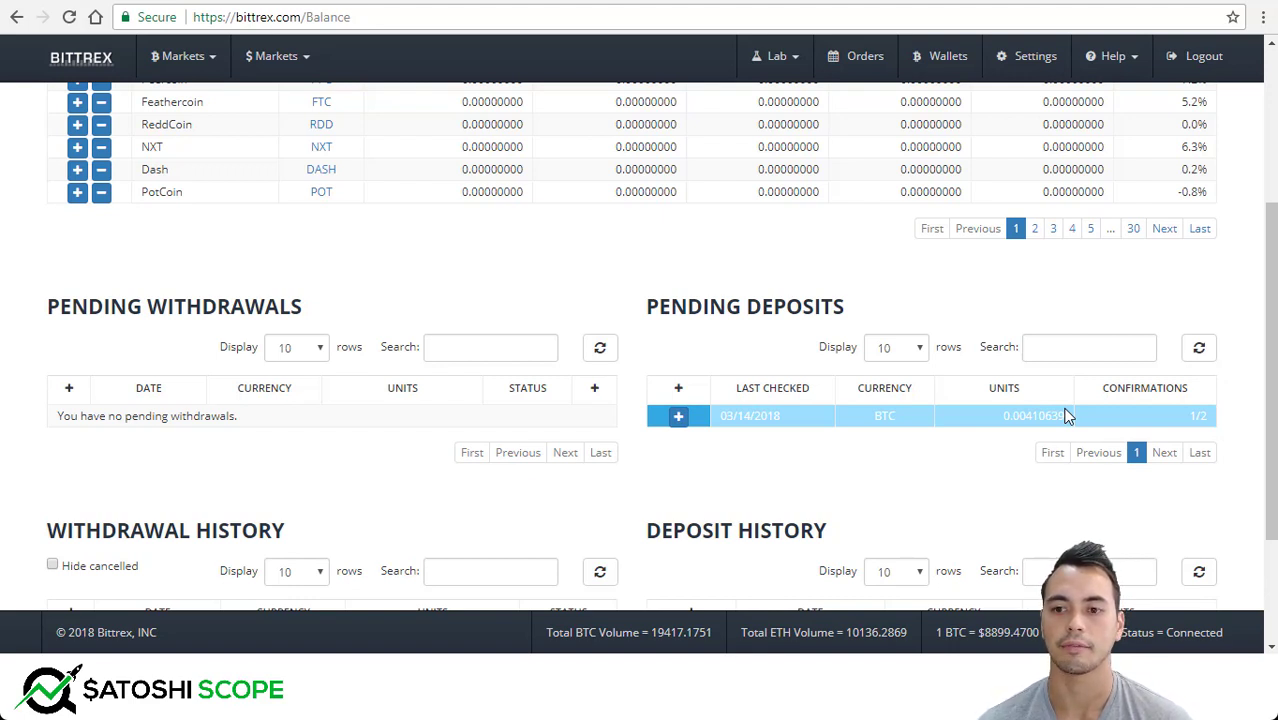
Reload Bittrex balances and confirm 0.00410639 BTC (about 35.96 USD) is now available
scroll(605, 392, down, 1)
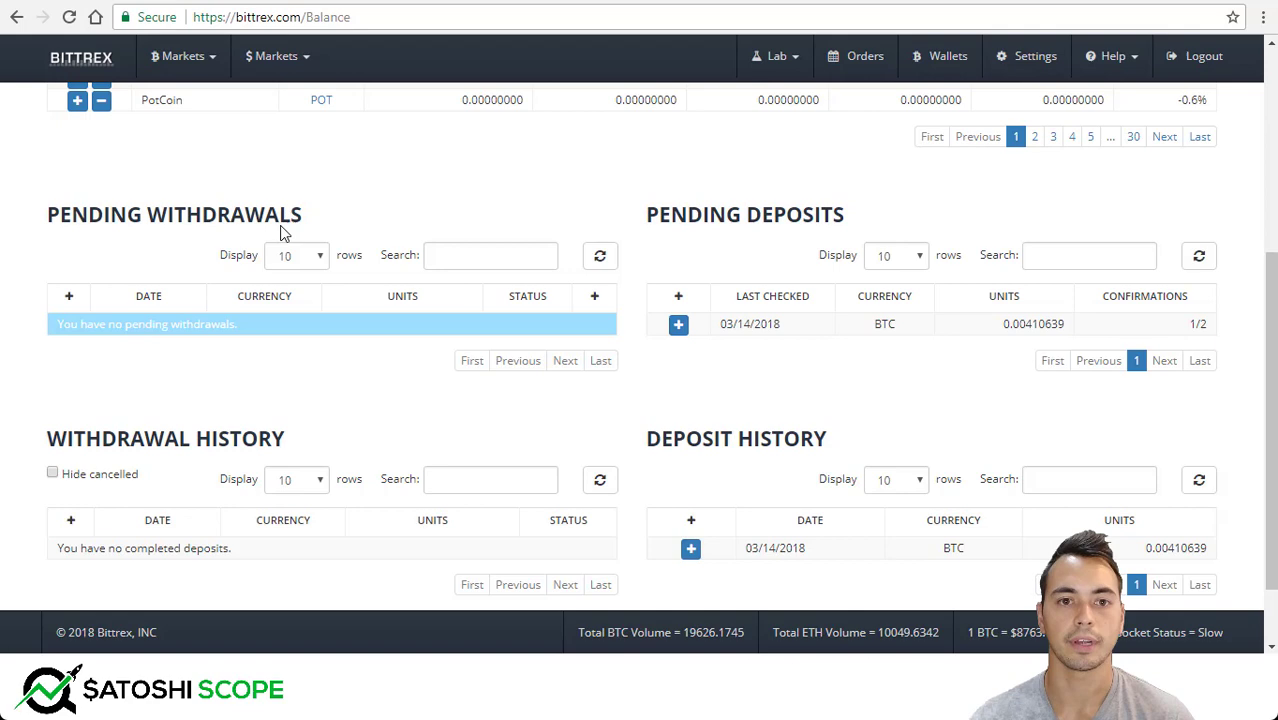
click(69, 17)
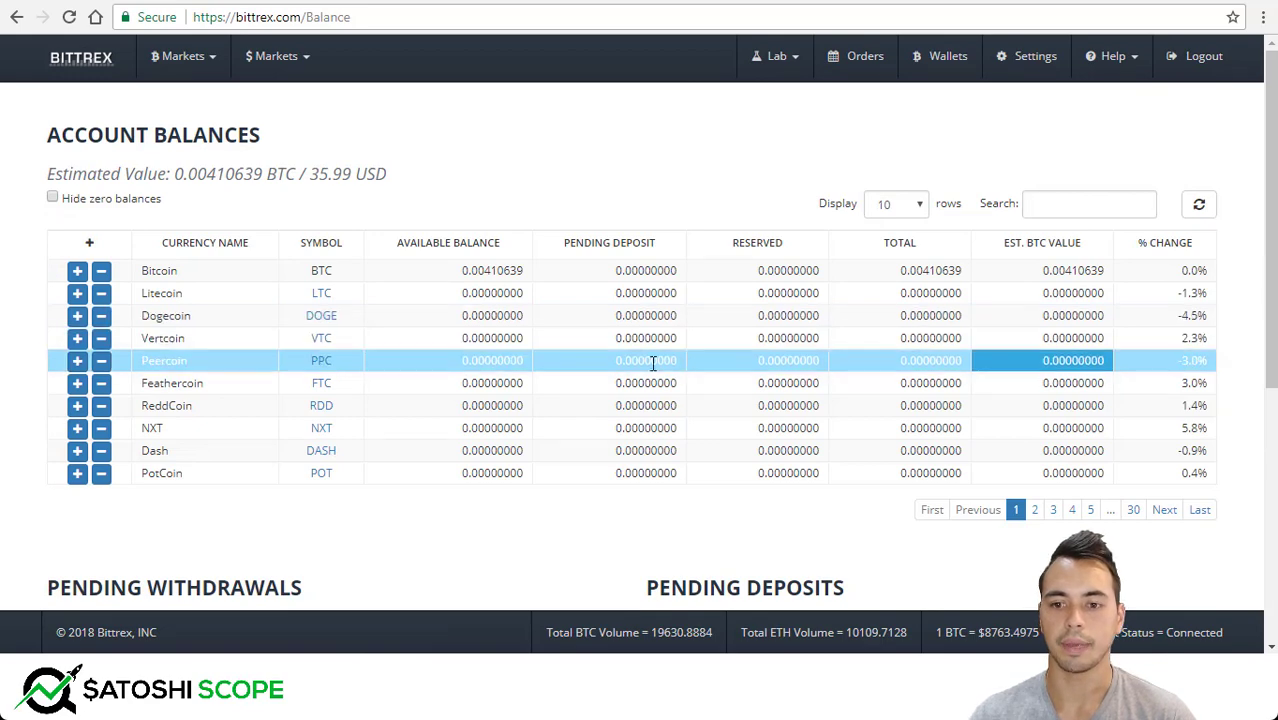
scroll(652, 398, down, 3)
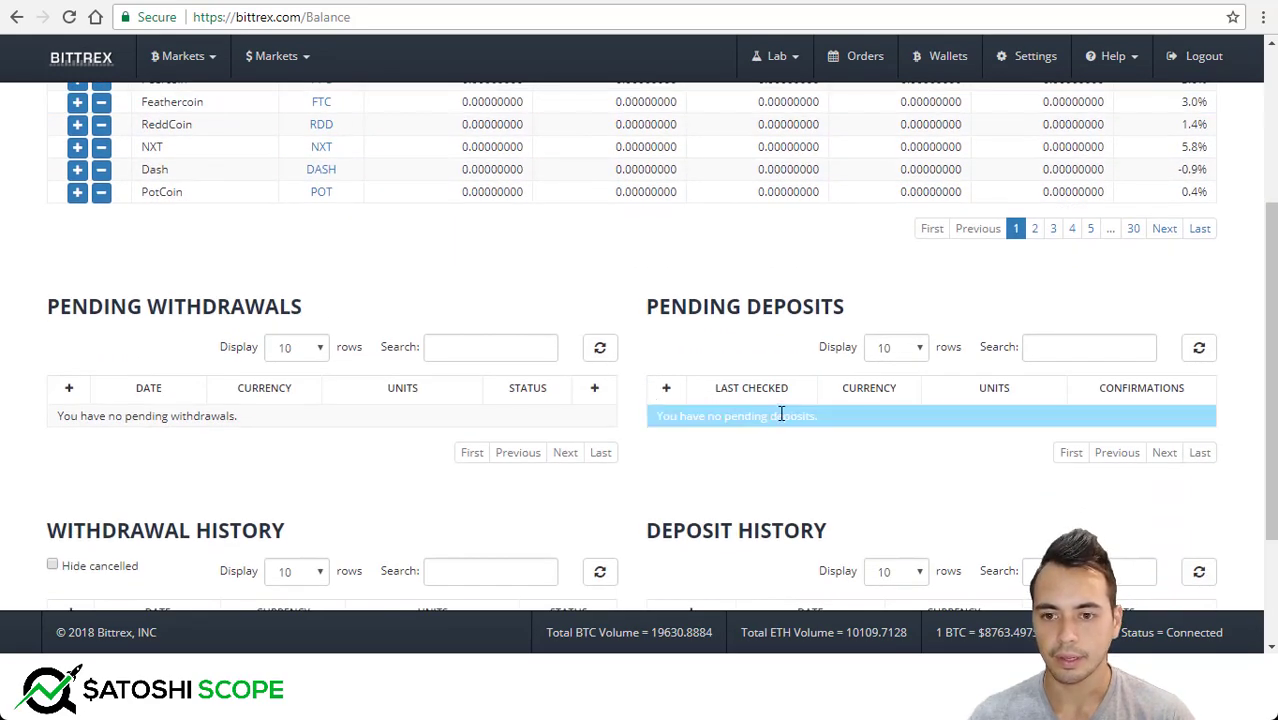
scroll(760, 410, down, 2)
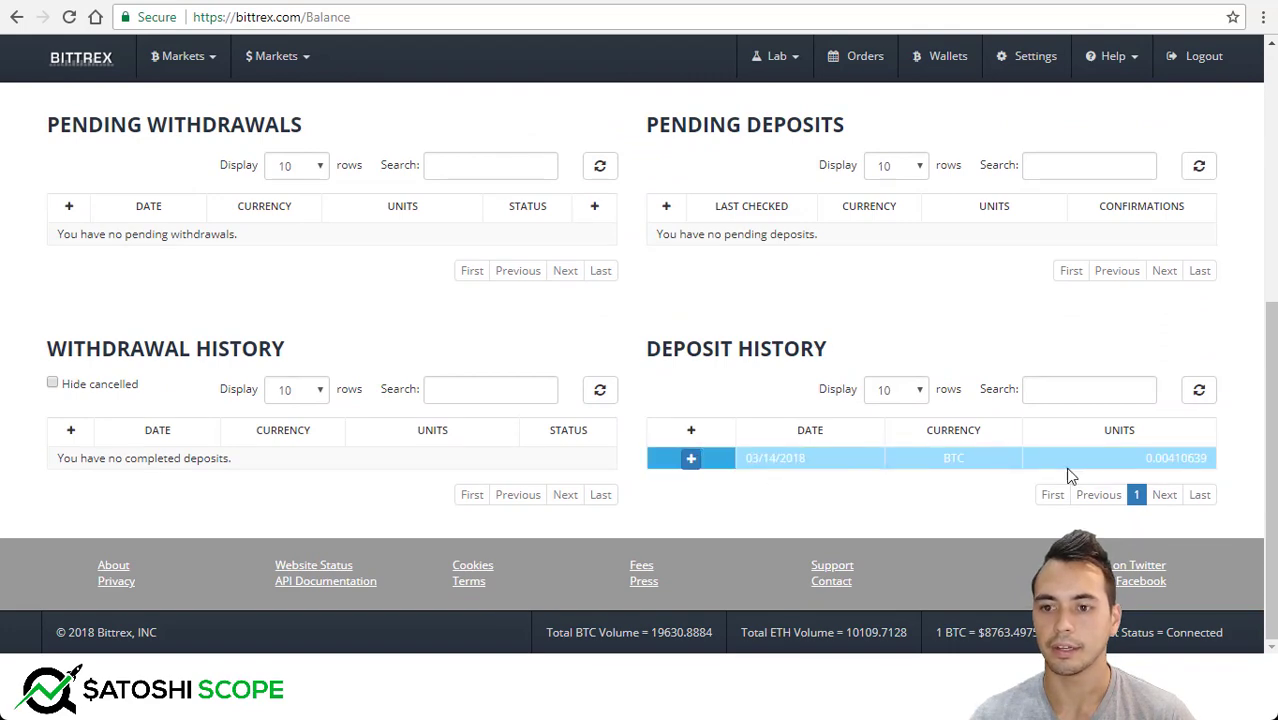
scroll(848, 410, up, 3)
scroll(827, 419, up, 2)
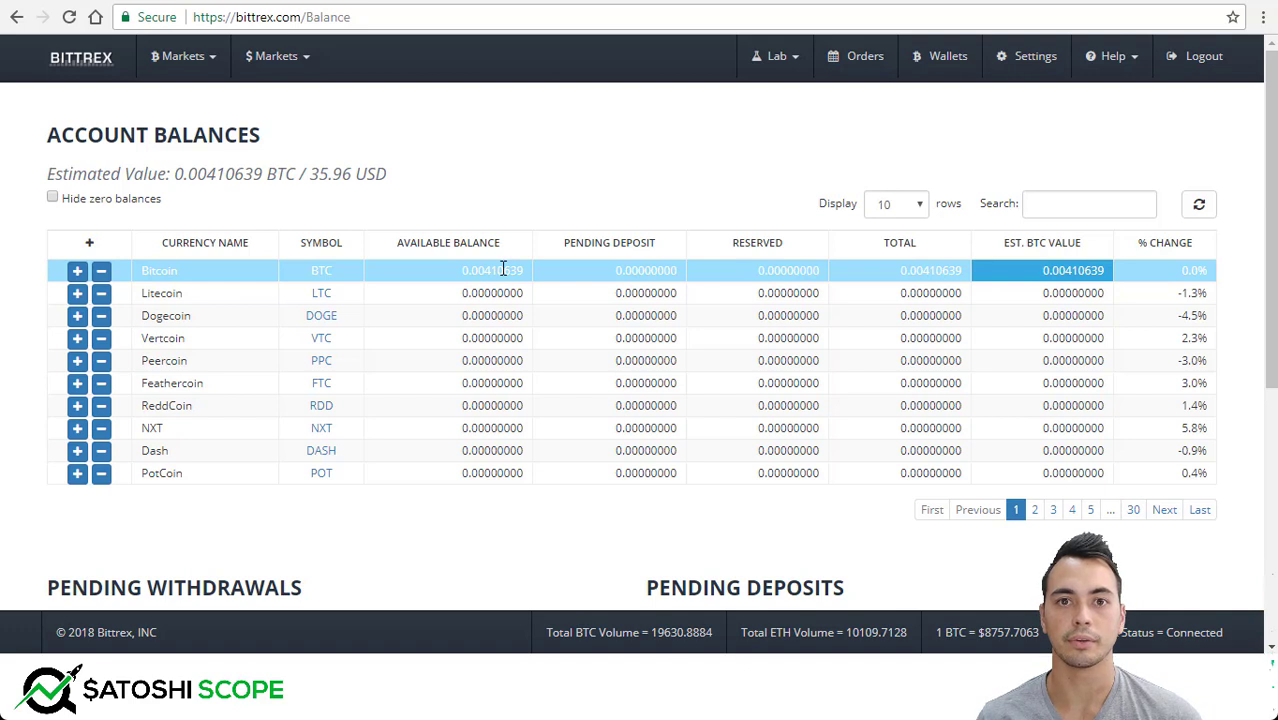
click(747, 428)
click(519, 268)
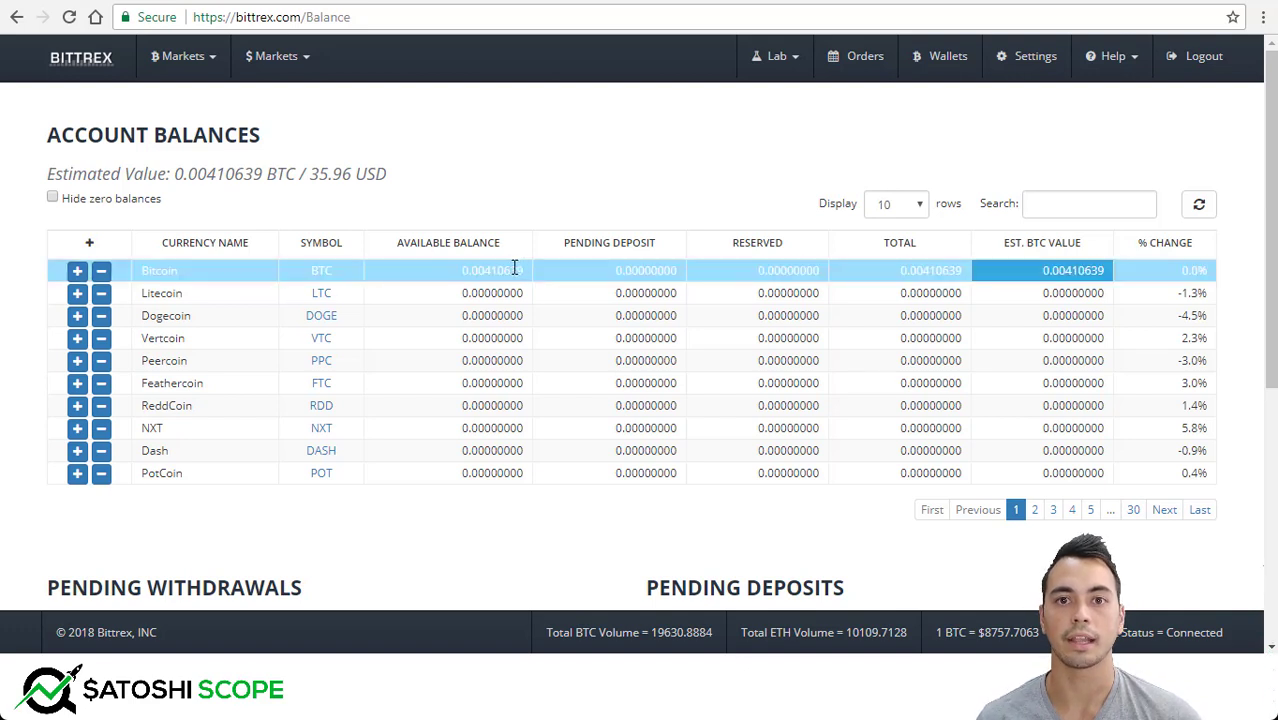